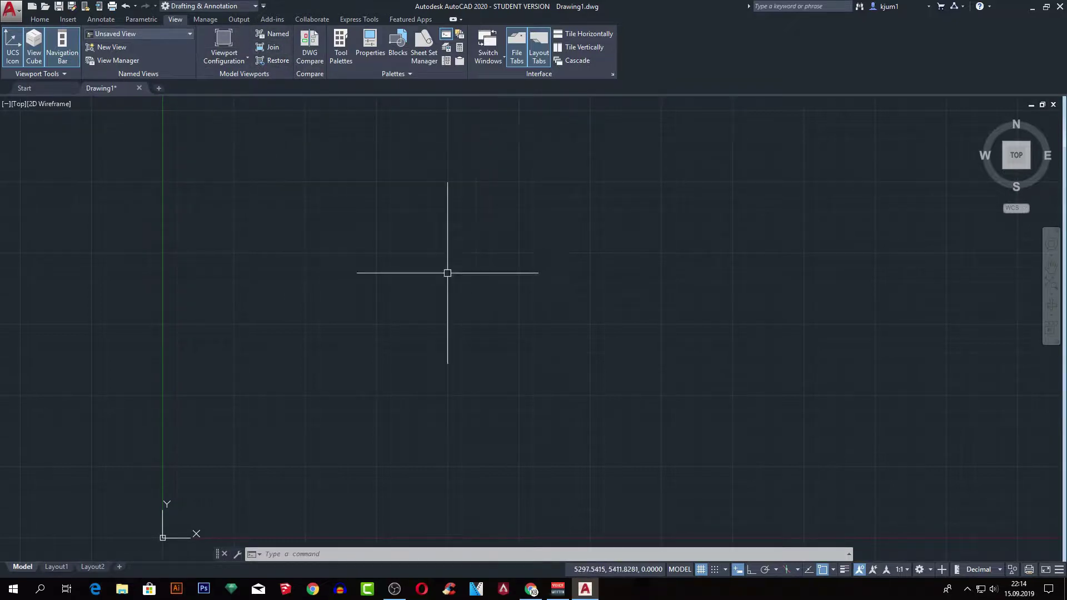
Split the model space into two vertical viewports
{"action": "middle_click_drag", "start_coordinate": [609, 250], "coordinate": [503, 262]}
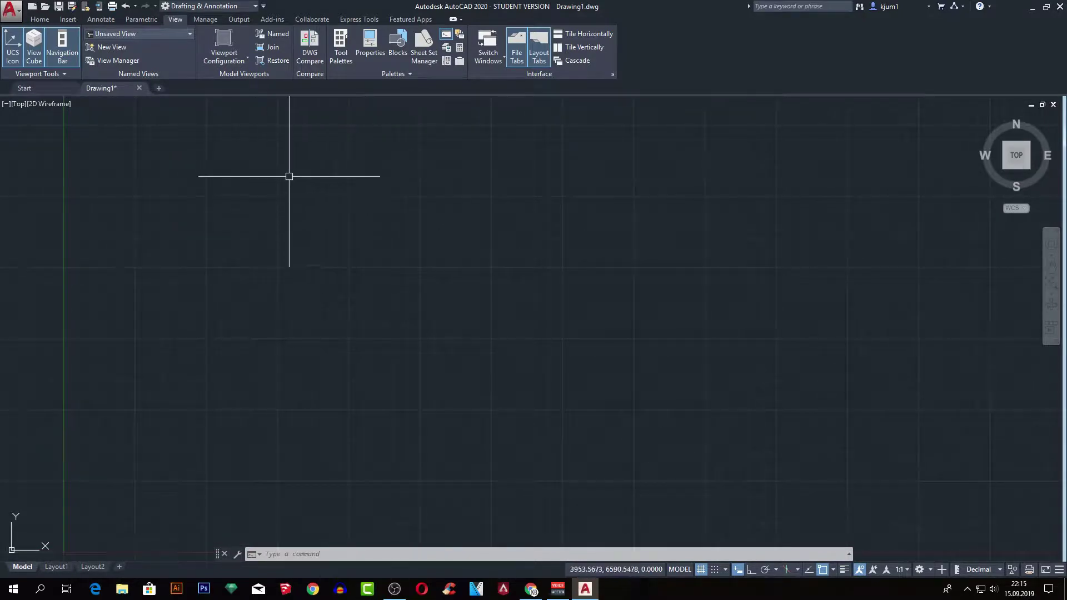
{"action": "left_click", "coordinate": [232, 61]}
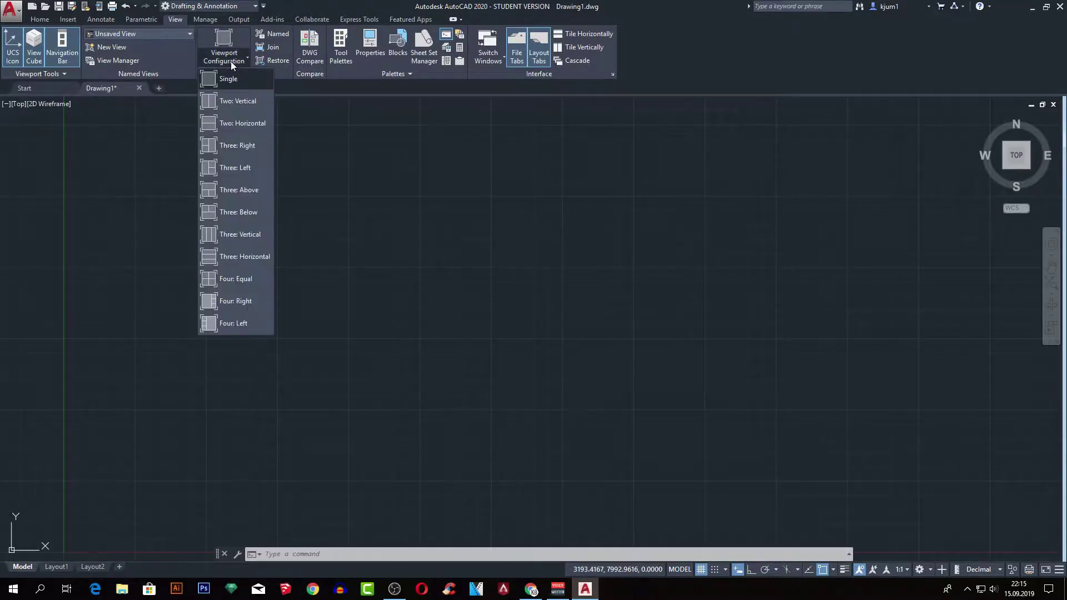
{"action": "left_click", "coordinate": [237, 103]}
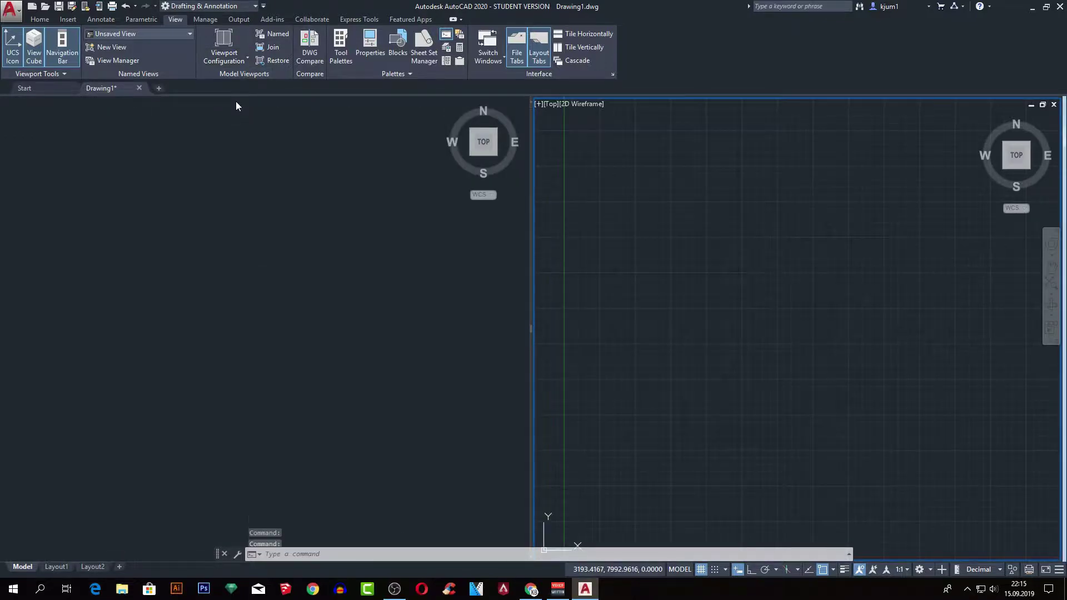
Activate the left viewport and turn on its grid display
{"action": "left_click", "coordinate": [354, 268]}
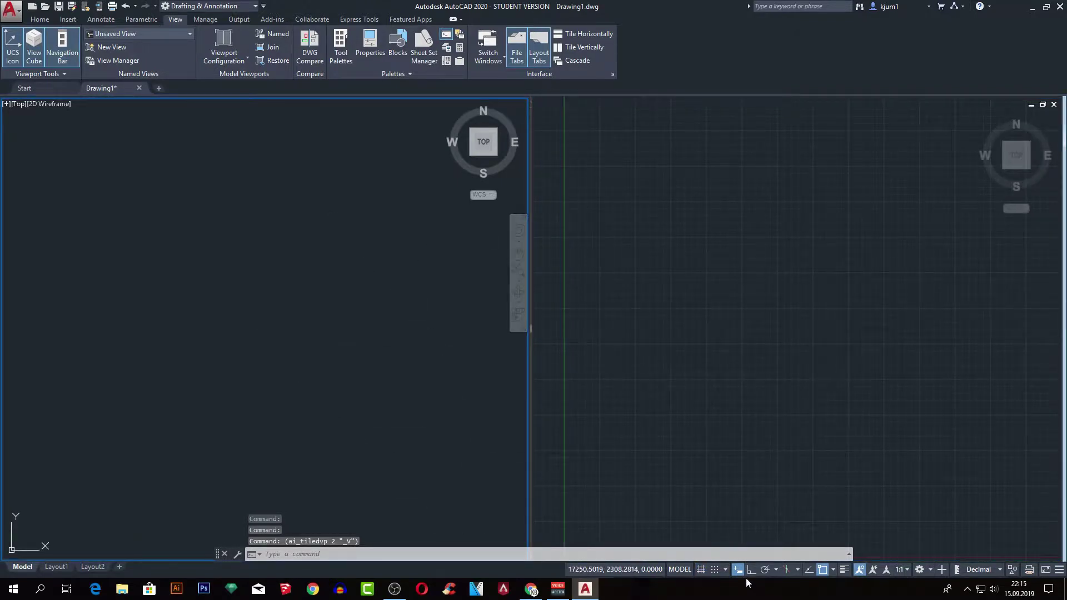
{"action": "left_click", "coordinate": [702, 569]}
{"action": "middle_click_drag", "start_coordinate": [380, 284], "coordinate": [364, 266]}
{"action": "scroll", "coordinate": [366, 268], "scroll_direction": "down", "scroll_amount": 2}
{"action": "middle_click_drag", "start_coordinate": [383, 312], "coordinate": [421, 332]}
Alternate the active viewport between the left and right ones to examine how each is navigated independently
{"action": "left_click", "coordinate": [712, 286]}
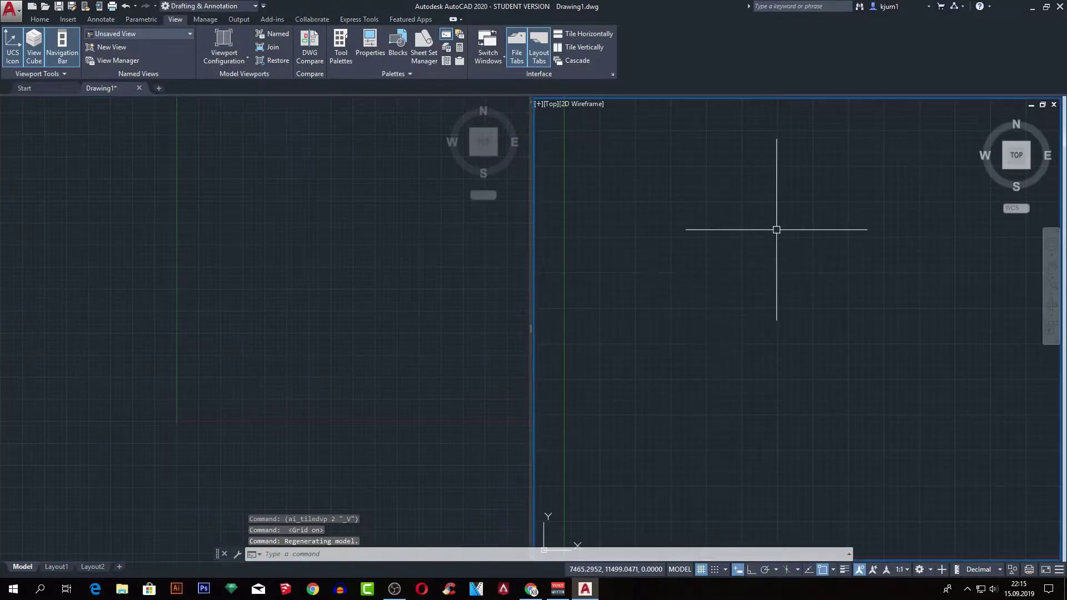
{"action": "key", "text": "Escape"}
{"action": "left_click", "coordinate": [666, 242]}
{"action": "left_click", "coordinate": [644, 249]}
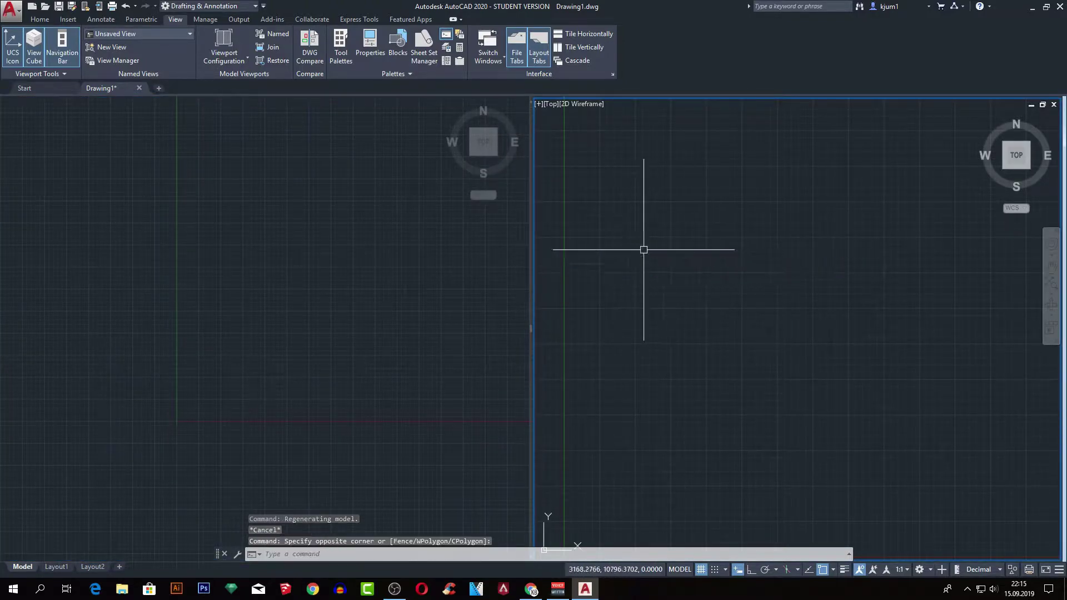
{"action": "left_click", "coordinate": [380, 255]}
{"action": "middle_click_drag", "start_coordinate": [381, 262], "coordinate": [324, 324]}
{"action": "left_click", "coordinate": [356, 318]}
{"action": "left_click", "coordinate": [337, 334]}
{"action": "middle_click_drag", "start_coordinate": [410, 309], "coordinate": [361, 320]}
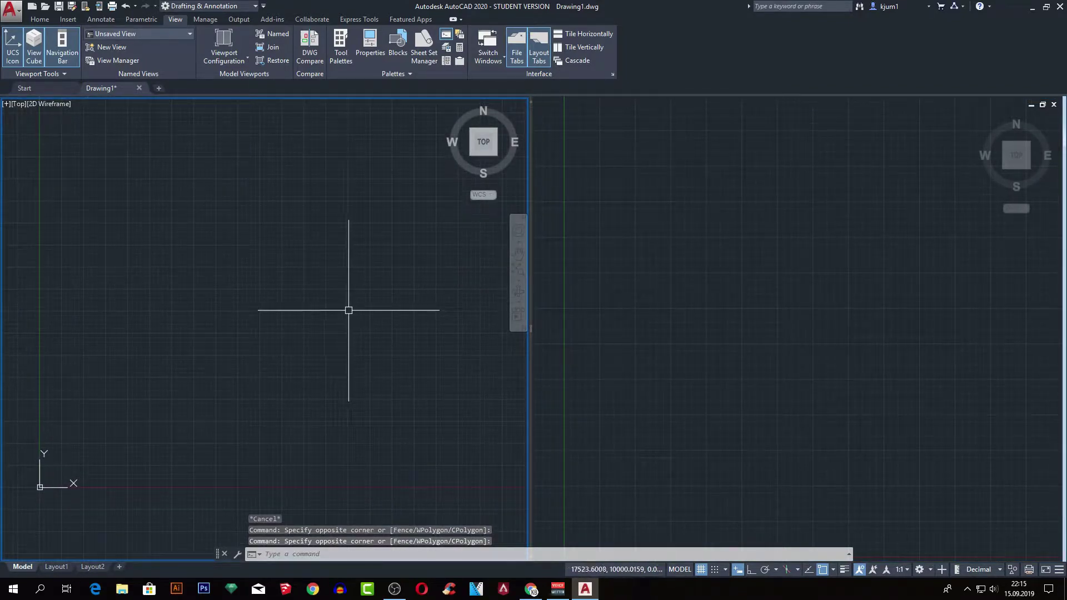
{"action": "left_click", "coordinate": [660, 236]}
{"action": "left_click", "coordinate": [403, 260]}
{"action": "left_click", "coordinate": [725, 262]}
{"action": "left_click", "coordinate": [394, 286]}
{"action": "left_click", "coordinate": [656, 283]}
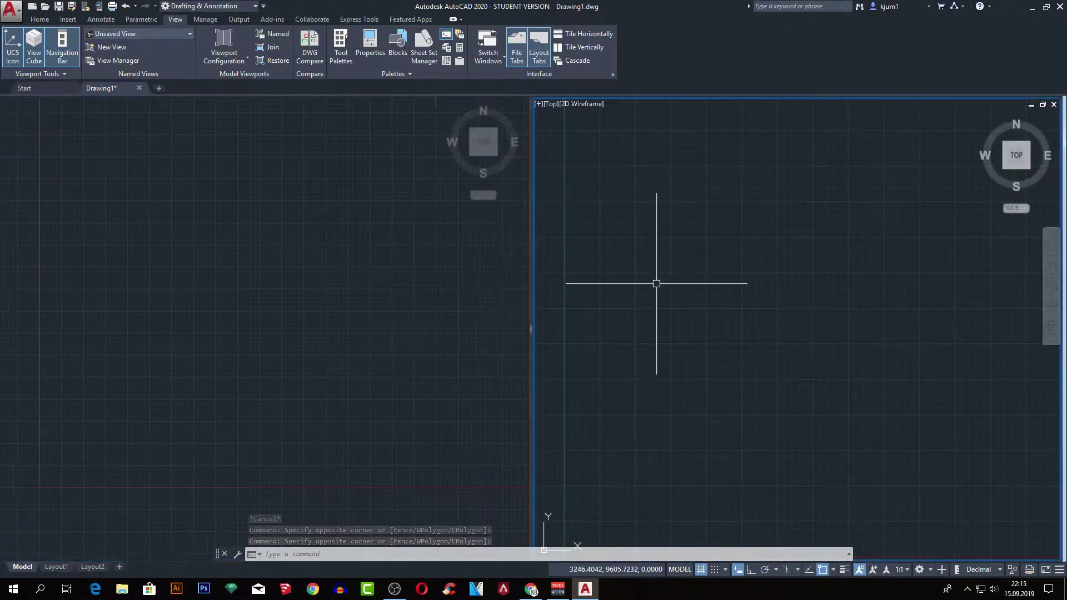
{"action": "left_click", "coordinate": [388, 335]}
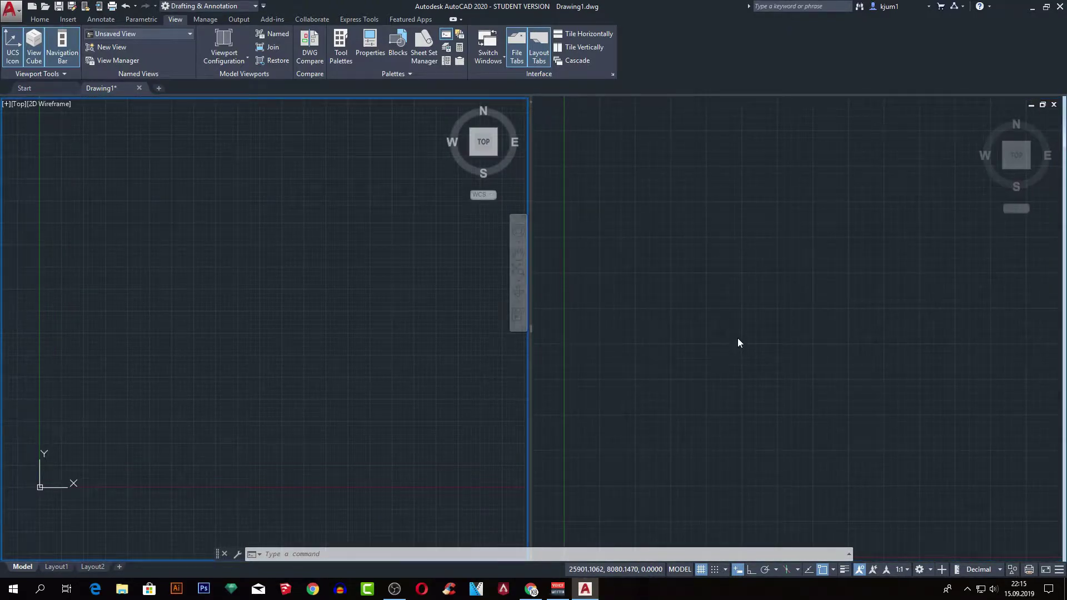
Draw a rectangle about 7113 units wide in the right viewport
{"action": "left_click", "coordinate": [727, 312]}
{"action": "scroll", "coordinate": [772, 324], "scroll_direction": "down", "scroll_amount": 7}
{"action": "middle_click_drag", "start_coordinate": [786, 321], "coordinate": [649, 395]}
{"action": "middle_click_drag", "start_coordinate": [649, 395], "coordinate": [691, 358]}
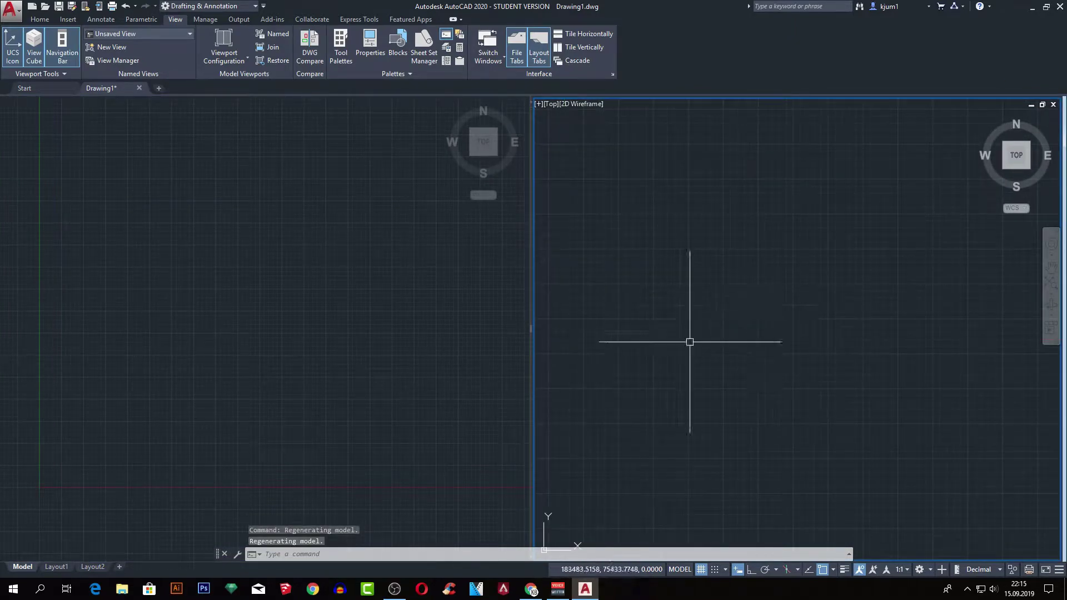
{"action": "type", "text": "rec"}
{"action": "key", "text": "Return"}
{"action": "left_click", "coordinate": [708, 234]}
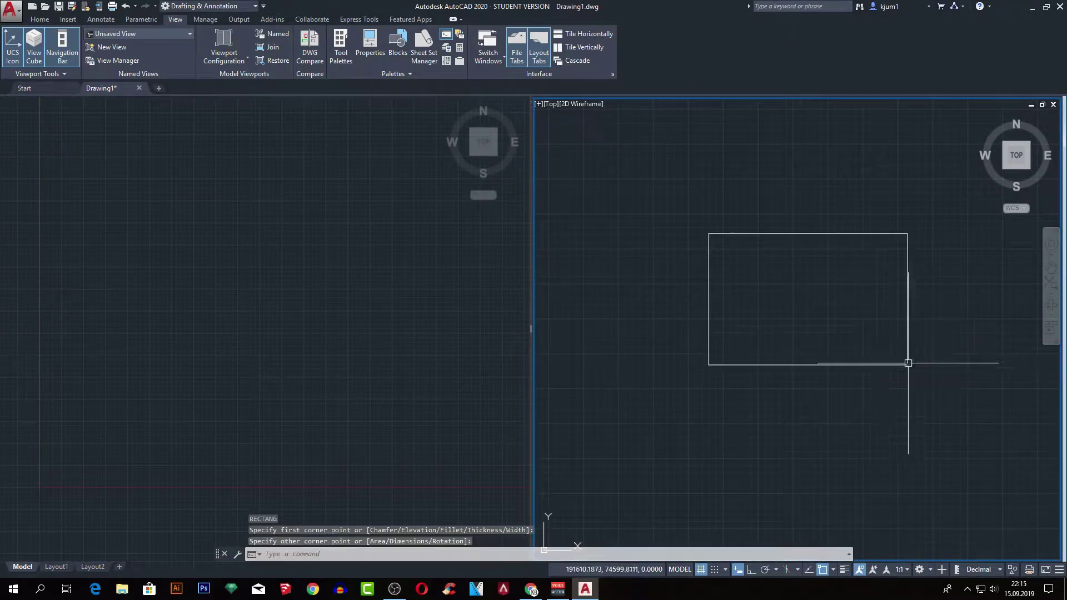
Draw a wide, low rectangle just above the X axis near the origin in the left viewport
{"action": "left_click", "coordinate": [412, 334]}
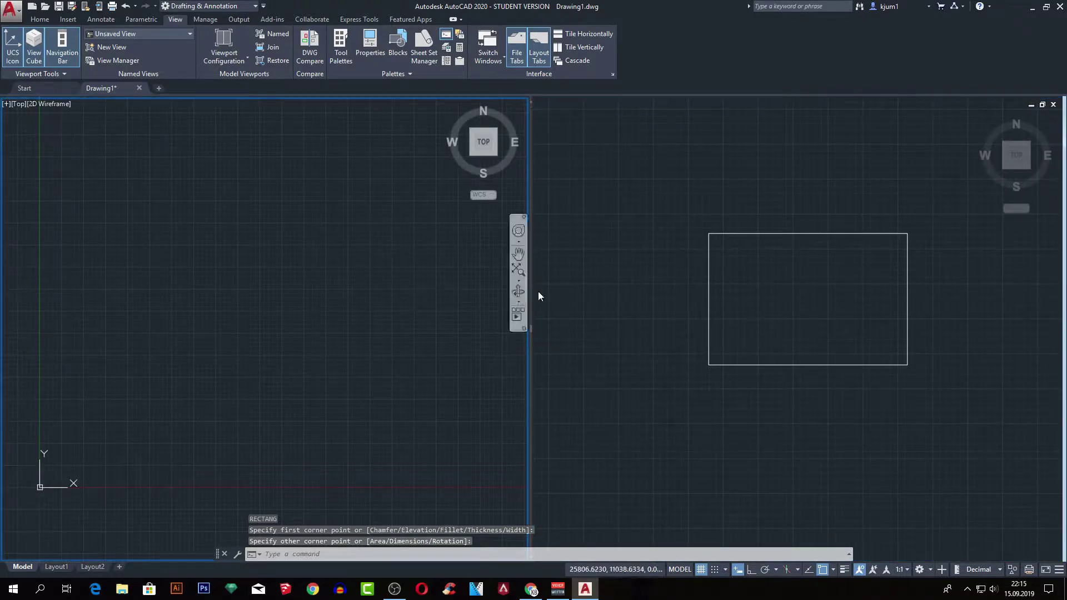
{"action": "middle_click_drag", "start_coordinate": [394, 316], "coordinate": [300, 362]}
{"action": "scroll", "coordinate": [359, 321], "scroll_direction": "down", "scroll_amount": 10}
{"action": "middle_click_drag", "start_coordinate": [428, 300], "coordinate": [267, 404]}
{"action": "middle_click_drag", "start_coordinate": [402, 314], "coordinate": [195, 461]}
{"action": "middle_click_drag", "start_coordinate": [237, 394], "coordinate": [352, 325]}
{"action": "middle_click_drag", "start_coordinate": [288, 380], "coordinate": [496, 305]}
{"action": "mouse_move", "coordinate": [287, 390]}
{"action": "middle_mouse_down"}
{"action": "mouse_move", "coordinate": [333, 364]}
{"action": "mouse_move", "coordinate": [242, 393]}
{"action": "mouse_move", "coordinate": [276, 399]}
{"action": "middle_mouse_up"}
{"action": "scroll", "coordinate": [335, 345], "scroll_direction": "up", "scroll_amount": 5}
{"action": "scroll", "coordinate": [379, 333], "scroll_direction": "up", "scroll_amount": 4}
{"action": "scroll", "coordinate": [234, 387], "scroll_direction": "up", "scroll_amount": 3}
{"action": "type", "text": "rec"}
{"action": "key", "text": "Return"}
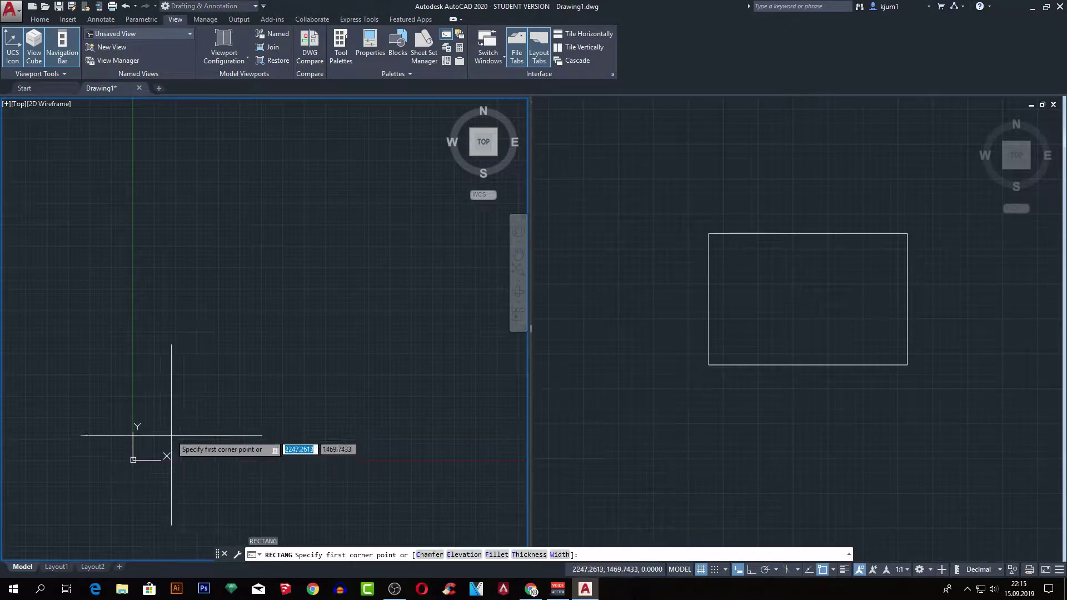
{"action": "left_click", "coordinate": [145, 434]}
{"action": "left_click", "coordinate": [198, 451]}
{"action": "scroll", "coordinate": [168, 448], "scroll_direction": "up", "scroll_amount": 6}
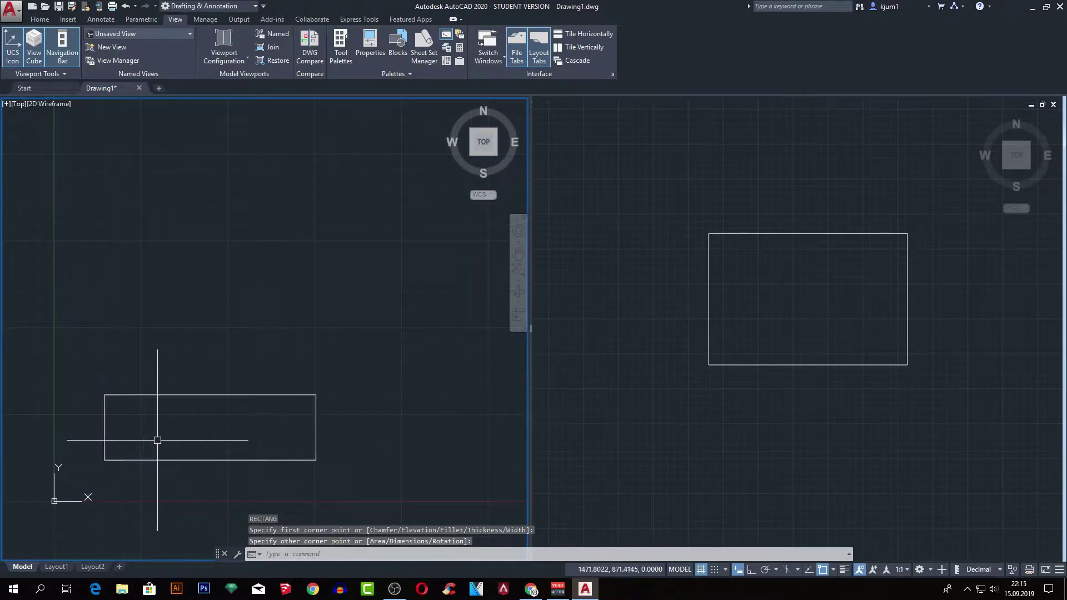
{"action": "middle_click_drag", "start_coordinate": [260, 385], "coordinate": [291, 360]}
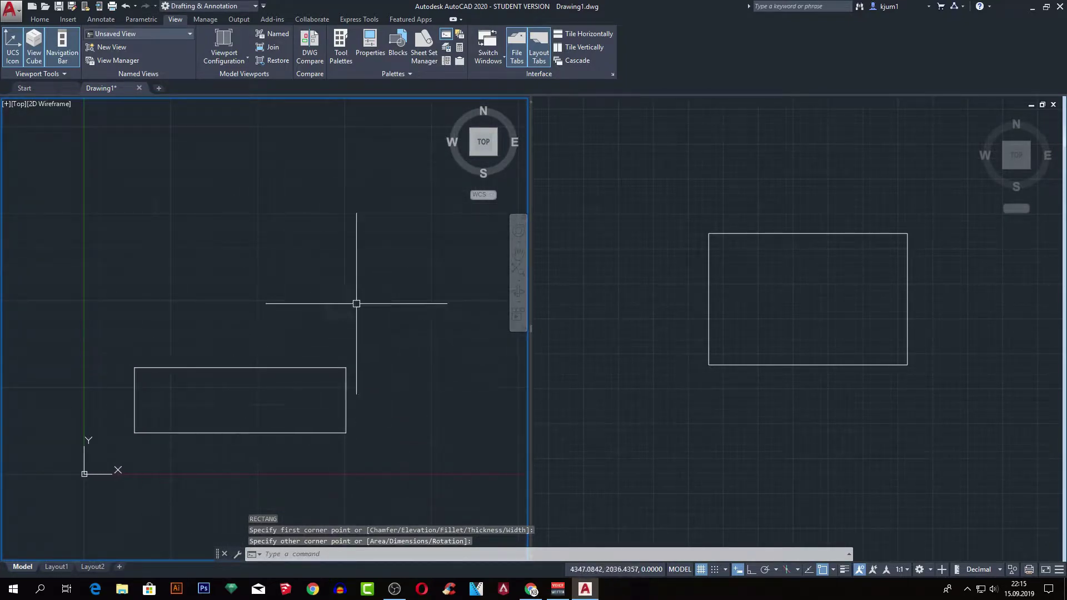
Add an aligned dimension to the upper edge of the rectangle in the right viewport
{"action": "left_click", "coordinate": [807, 354]}
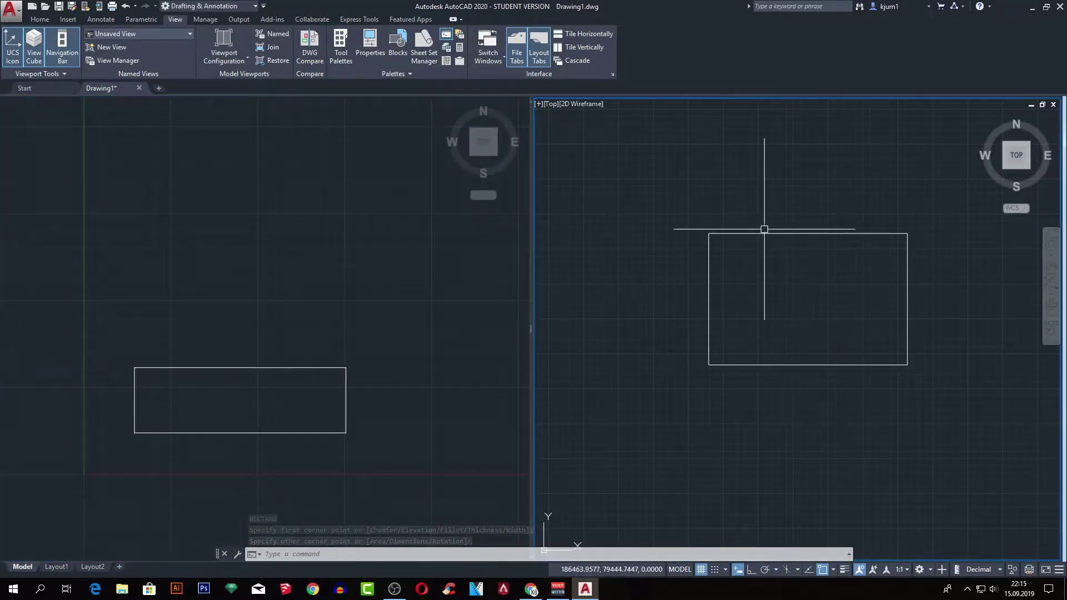
{"action": "type", "text": "ds"}
{"action": "key", "text": "Escape"}
{"action": "key", "text": "Escape"}
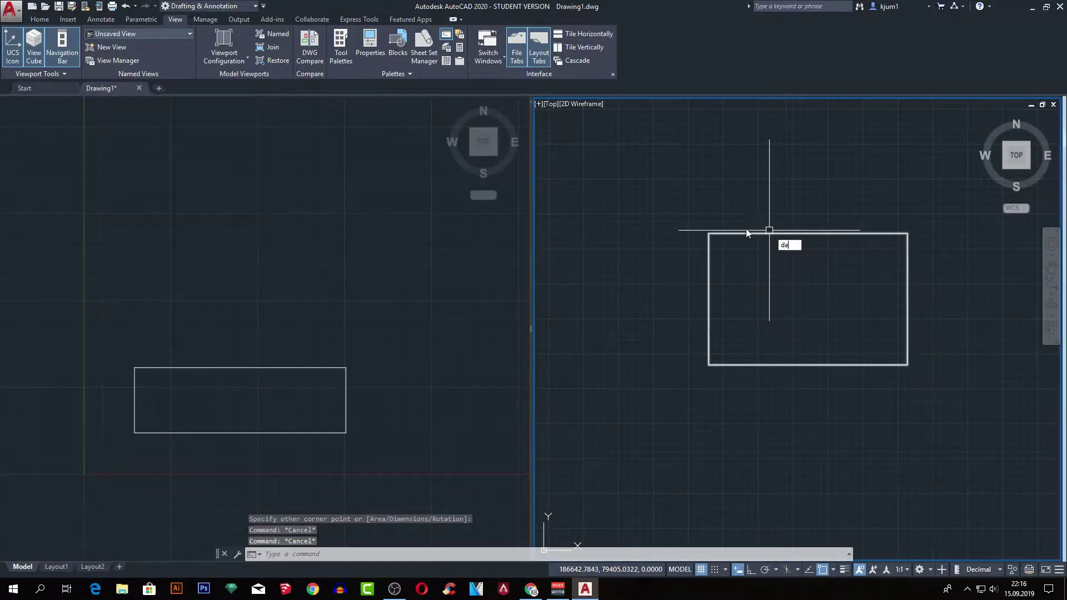
{"action": "type", "text": "da"}
{"action": "key", "text": "Return"}
{"action": "left_click", "coordinate": [709, 234]}
{"action": "left_click", "coordinate": [908, 233]}
{"action": "left_click", "coordinate": [899, 212]}
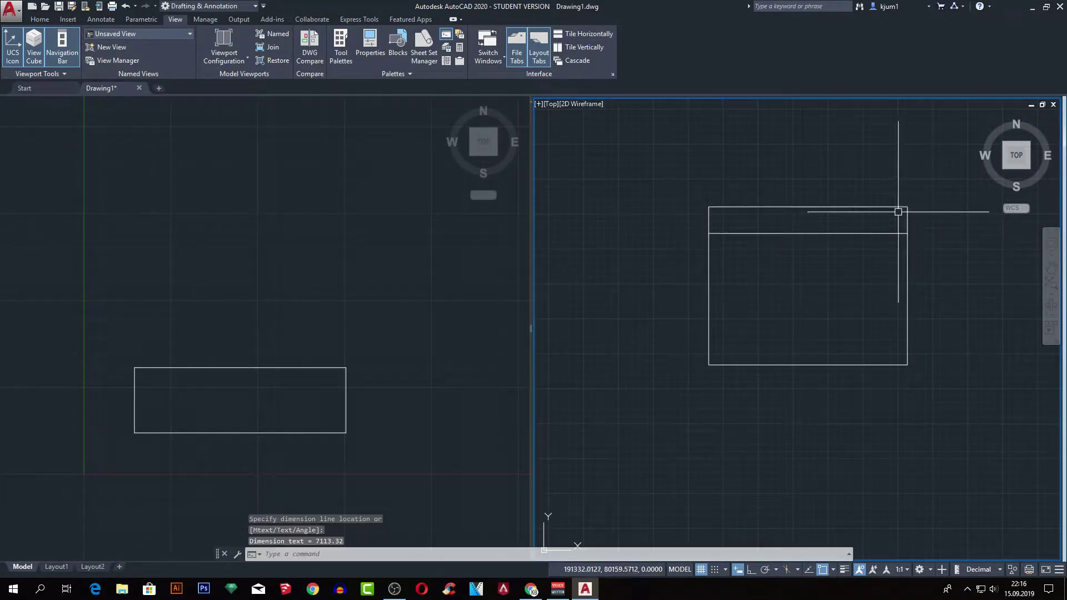
Delete the aligned dimension above the rectangle in the right viewport
{"action": "key", "text": "Escape"}
{"action": "left_click", "coordinate": [867, 214]}
{"action": "left_click", "coordinate": [842, 197]}
{"action": "key", "text": "Escape"}
{"action": "left_click", "coordinate": [843, 215]}
{"action": "left_click", "coordinate": [815, 194]}
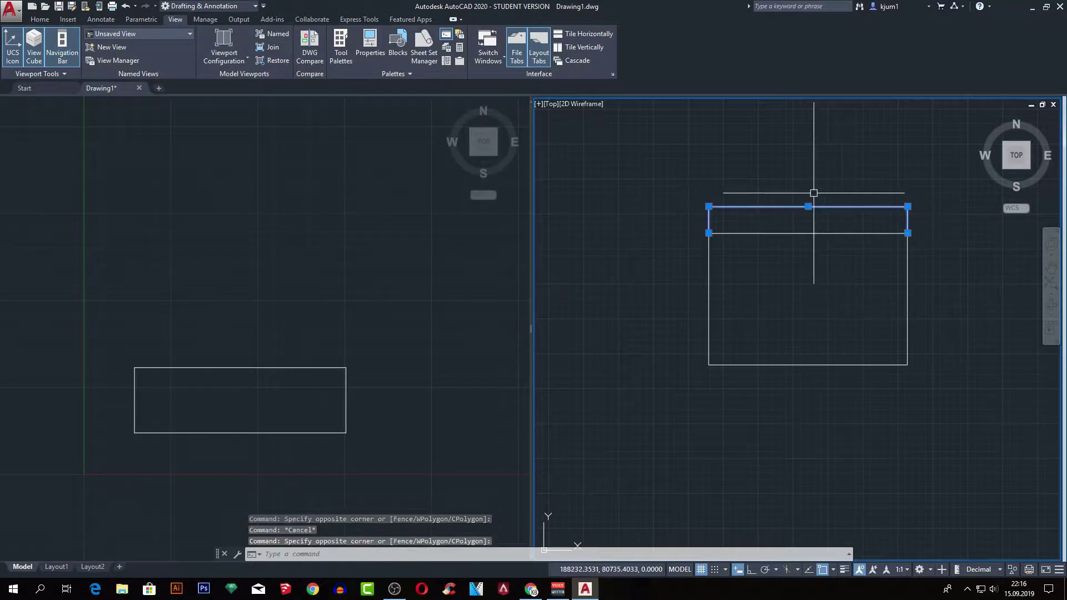
{"action": "key", "text": "Delete"}
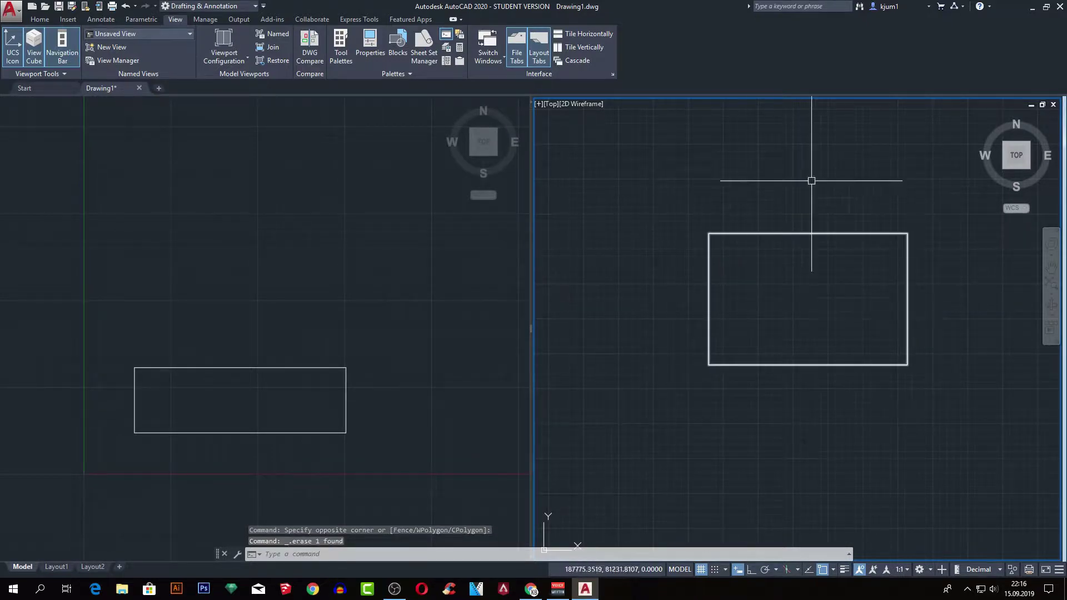
Delete the rectangle near the origin in the left viewport
{"action": "left_click", "coordinate": [386, 329]}
{"action": "middle_click_drag", "start_coordinate": [332, 400], "coordinate": [378, 369]}
{"action": "scroll", "coordinate": [268, 372], "scroll_direction": "up", "scroll_amount": 4}
{"action": "middle_click_drag", "start_coordinate": [295, 374], "coordinate": [184, 393]}
{"action": "scroll", "coordinate": [389, 358], "scroll_direction": "down", "scroll_amount": 2}
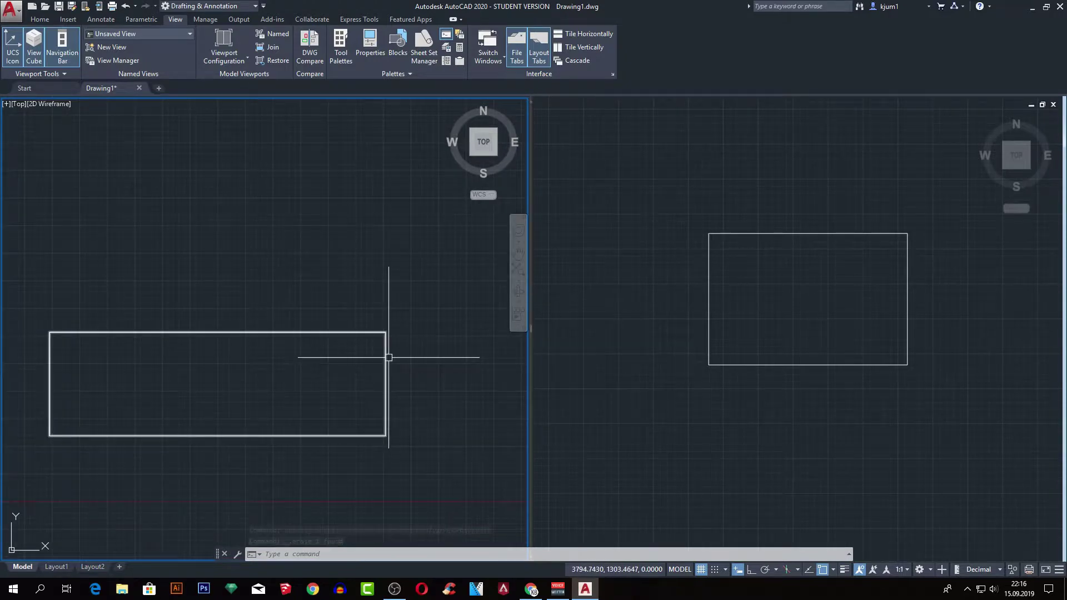
{"action": "scroll", "coordinate": [389, 358], "scroll_direction": "down", "scroll_amount": 1}
{"action": "left_click", "coordinate": [393, 358]}
{"action": "left_click", "coordinate": [353, 341]}
{"action": "key", "text": "Delete"}
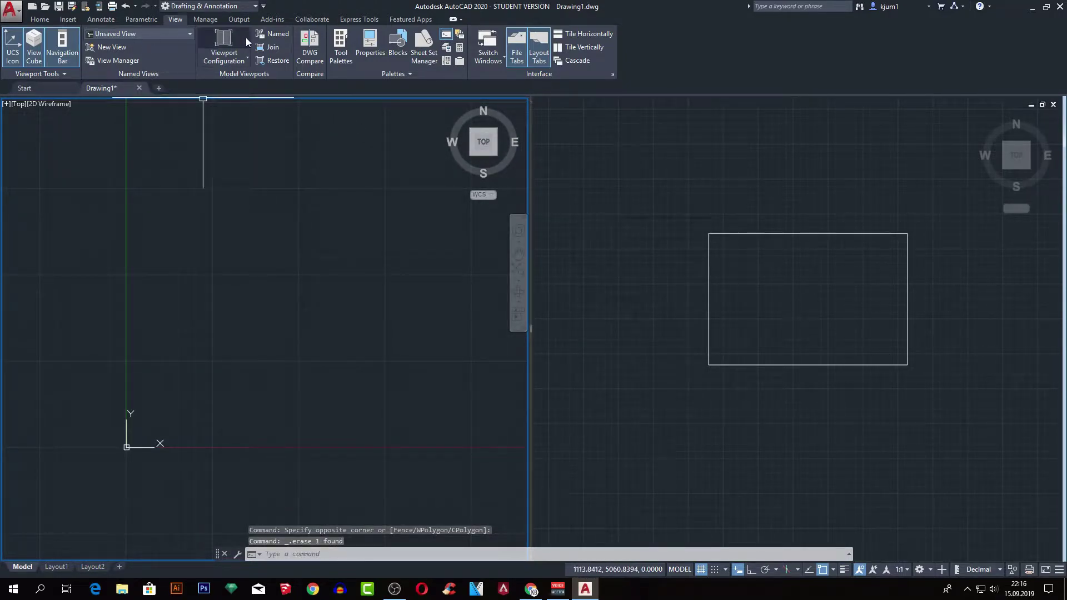
Return the model space to a single viewport
{"action": "left_click", "coordinate": [229, 61]}
{"action": "left_click", "coordinate": [229, 111]}
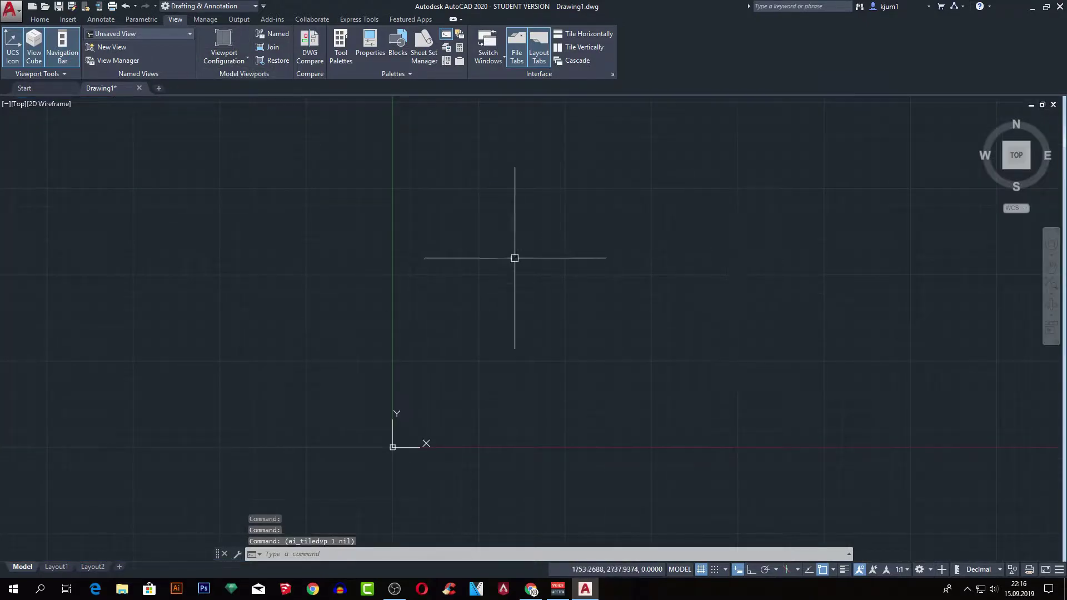
{"action": "middle_click_drag", "start_coordinate": [514, 258], "coordinate": [274, 327]}
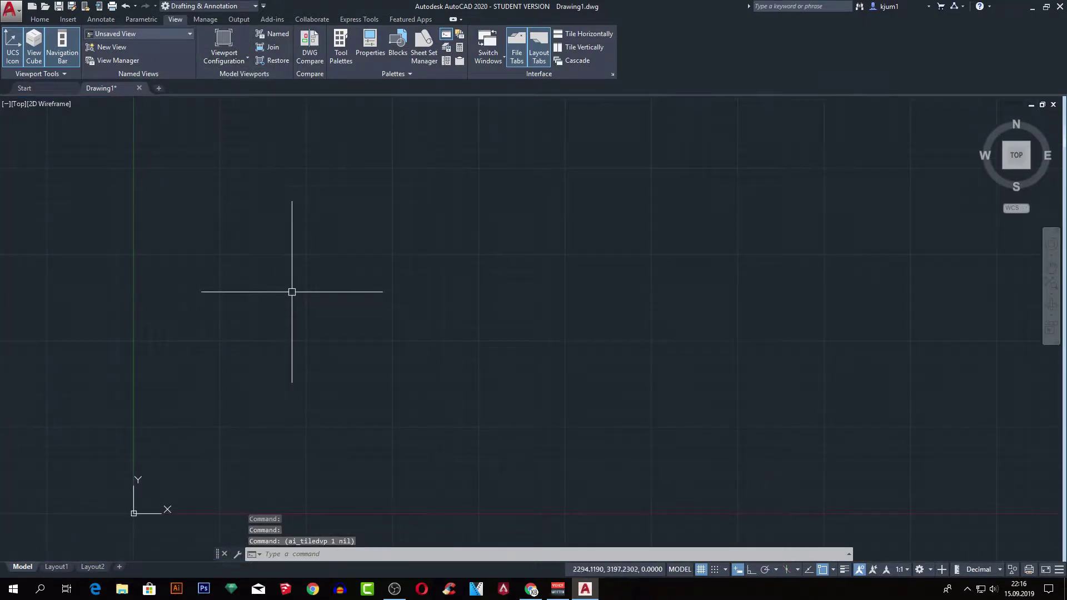
Attach the image m.ç-1.jpg from the desktop, placing it in the open drawing area at scale factor 1
{"action": "left_click", "coordinate": [68, 20]}
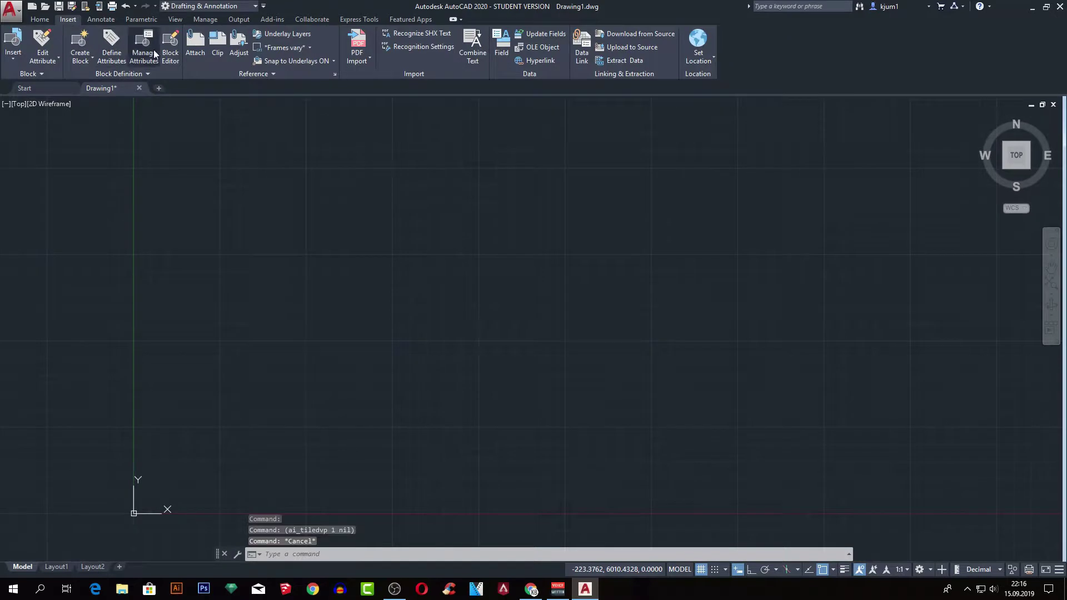
{"action": "left_click", "coordinate": [195, 54]}
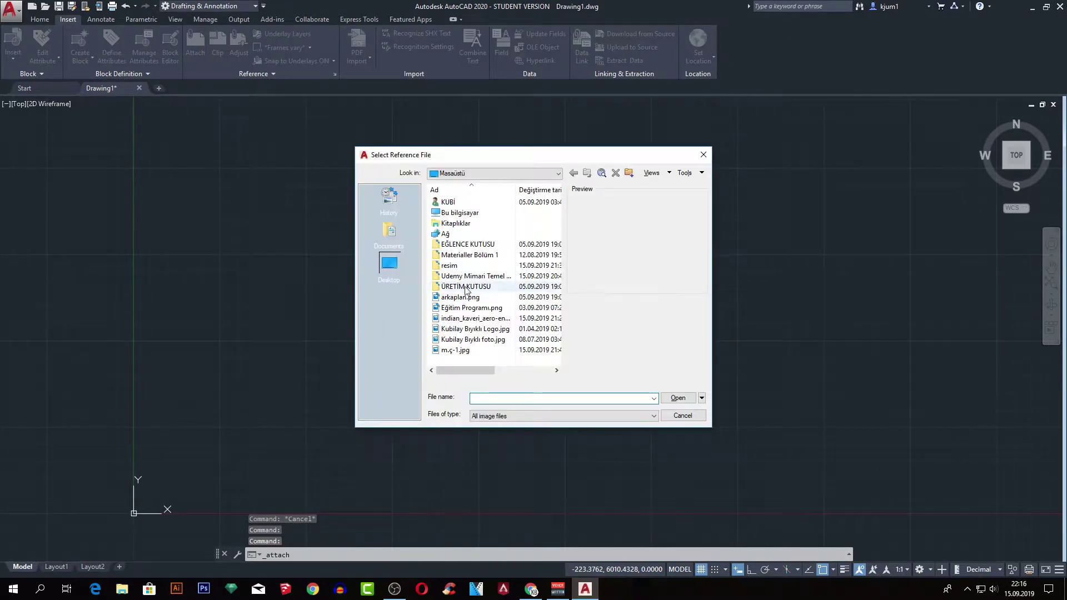
{"action": "left_click", "coordinate": [484, 320]}
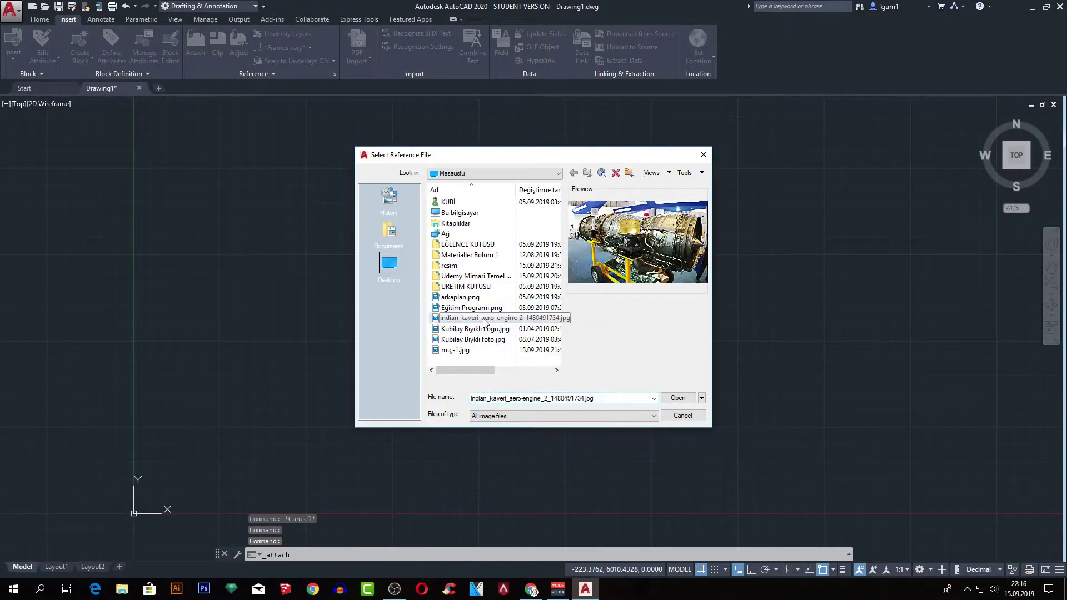
{"action": "left_click", "coordinate": [479, 308]}
{"action": "left_click", "coordinate": [474, 298]}
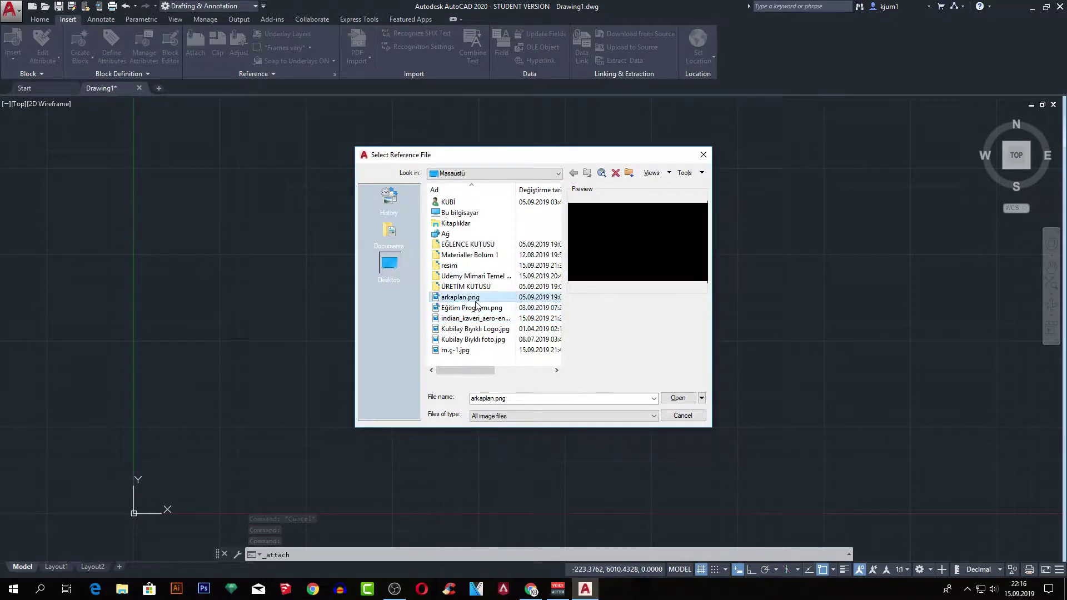
{"action": "left_click", "coordinate": [475, 350]}
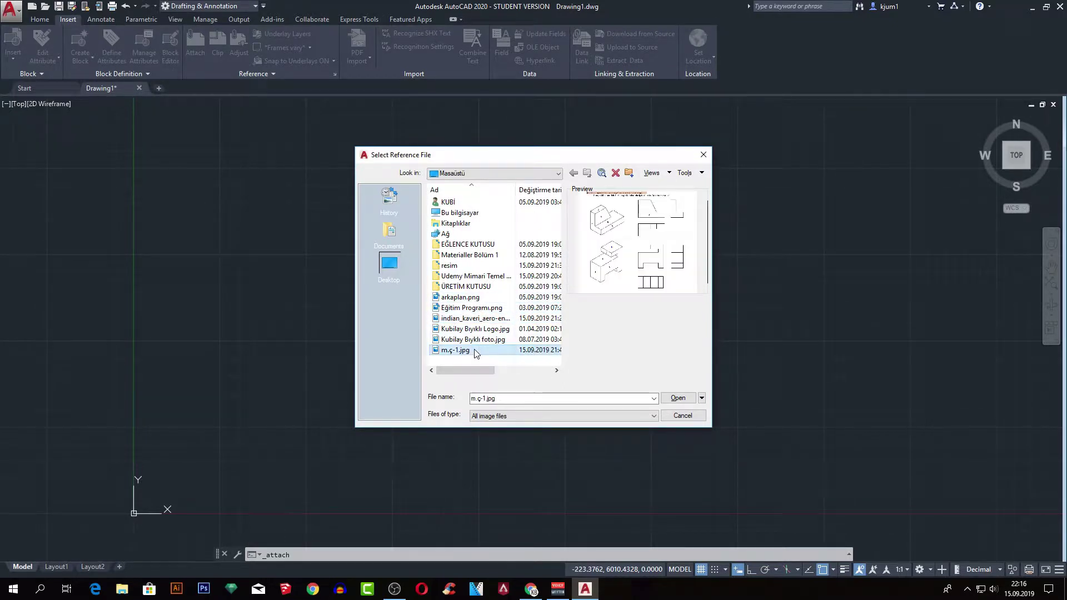
{"action": "left_click", "coordinate": [675, 398]}
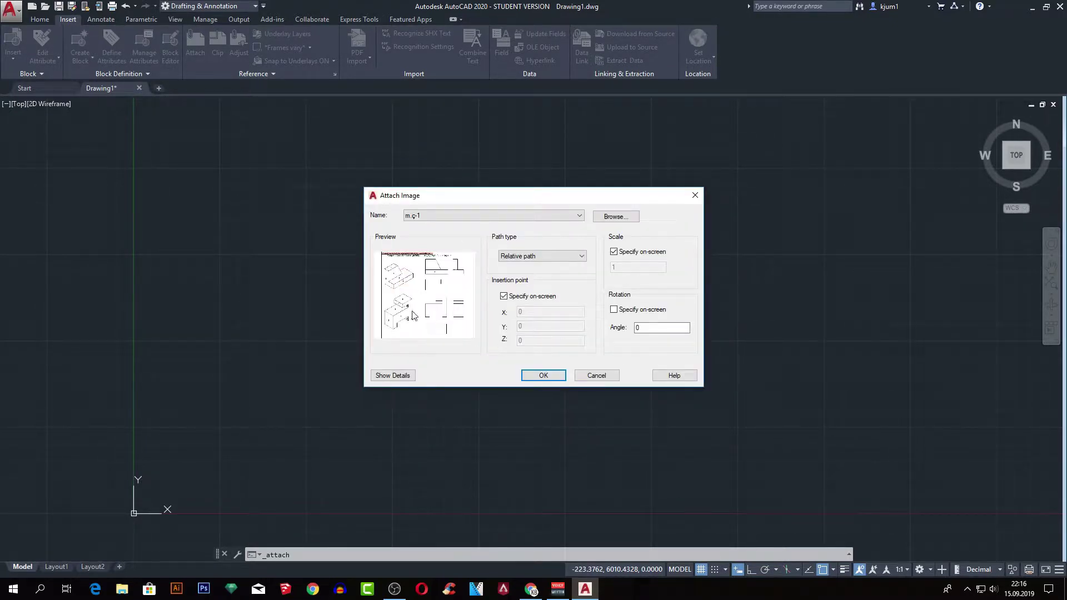
{"action": "left_click", "coordinate": [556, 379]}
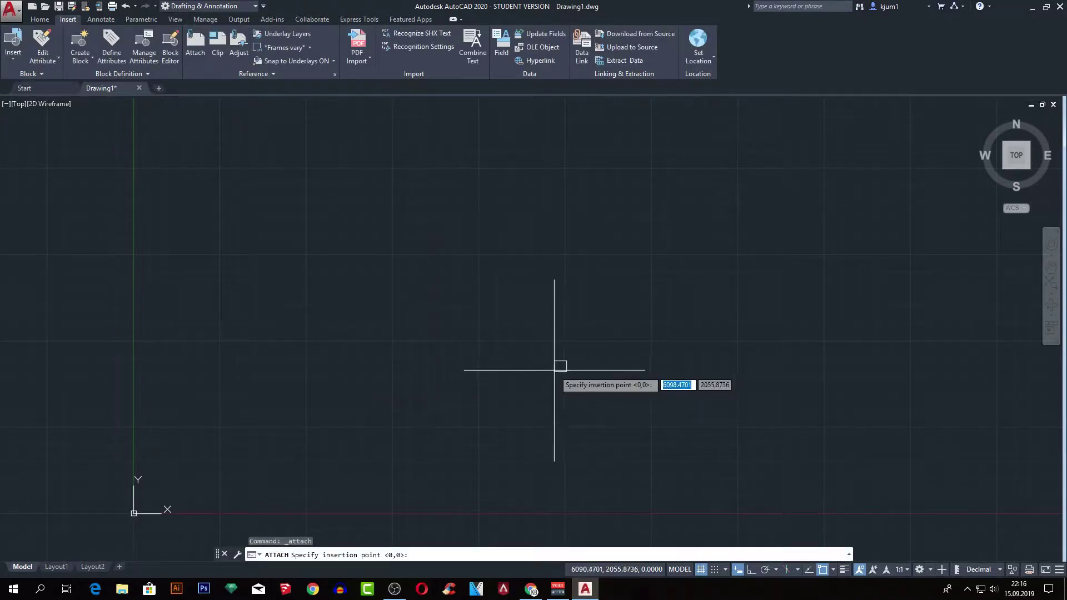
{"action": "left_click", "coordinate": [543, 343]}
{"action": "key", "text": "Return"}
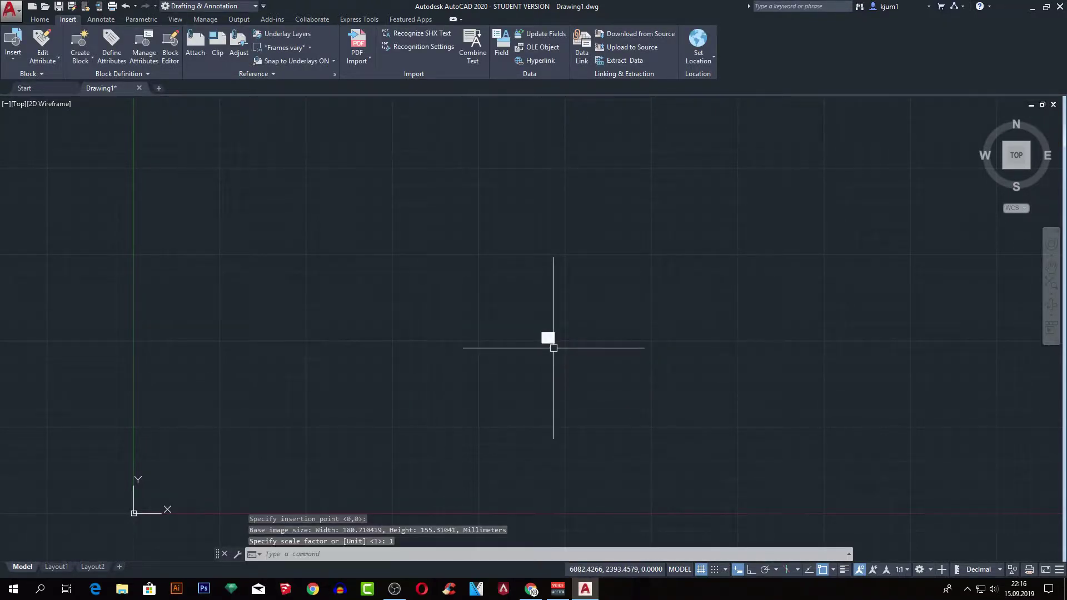
Move the attached image close to the origin, just above the X axis
{"action": "middle_click_drag", "start_coordinate": [437, 356], "coordinate": [480, 330]}
{"action": "left_click", "coordinate": [646, 350]}
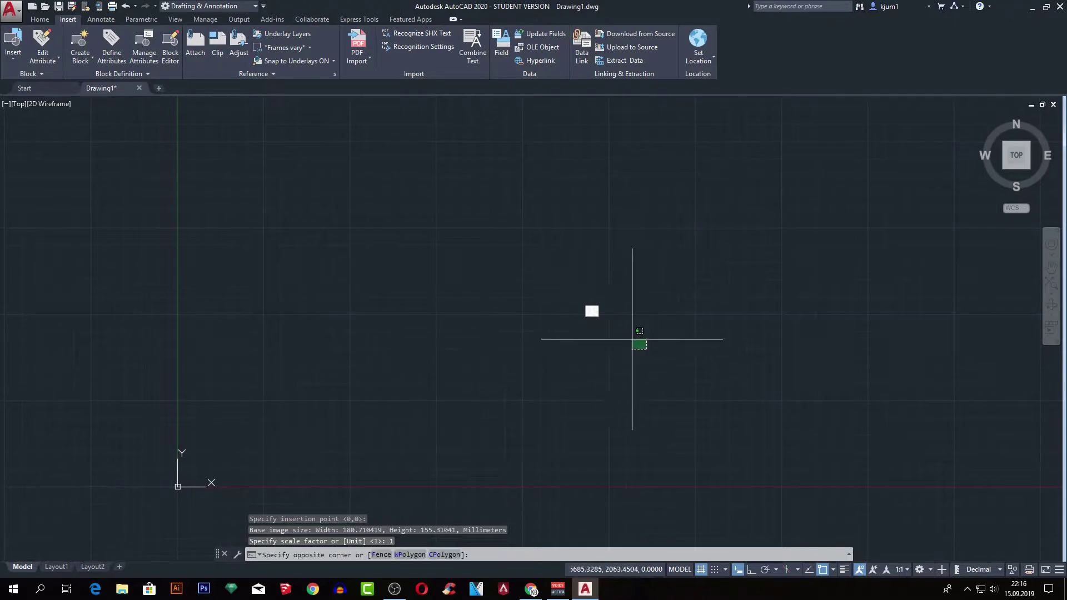
{"action": "left_click", "coordinate": [543, 282]}
{"action": "type", "text": "m"}
{"action": "key", "text": "Return"}
{"action": "left_click", "coordinate": [617, 365]}
{"action": "left_click", "coordinate": [279, 507]}
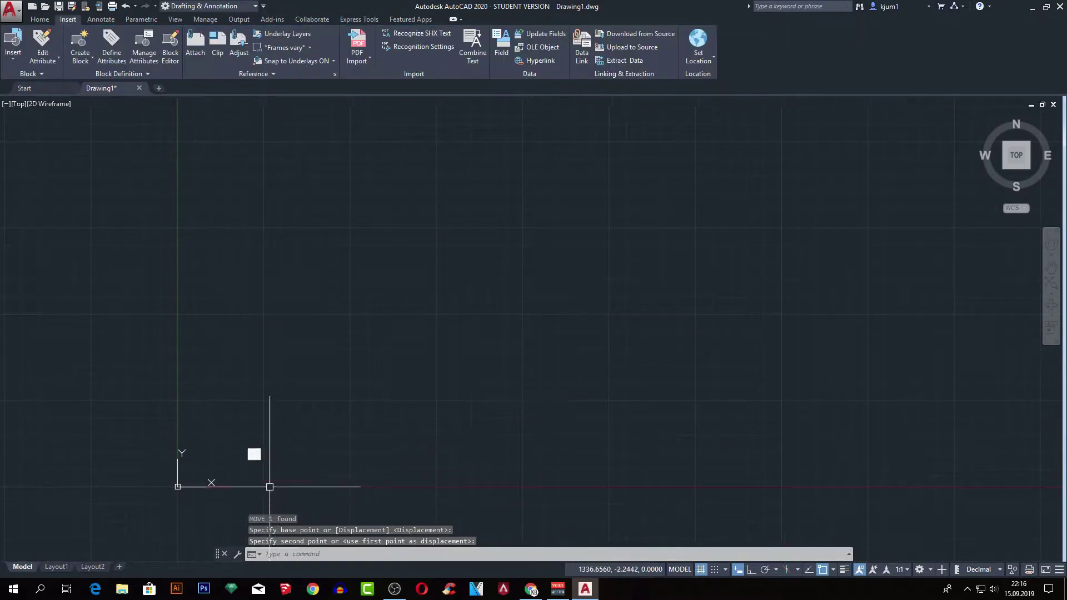
{"action": "scroll", "coordinate": [253, 483], "scroll_direction": "up", "scroll_amount": 6}
{"action": "middle_click_drag", "start_coordinate": [254, 483], "coordinate": [440, 404]}
{"action": "scroll", "coordinate": [439, 299], "scroll_direction": "up", "scroll_amount": 2}
{"action": "middle_click_drag", "start_coordinate": [438, 298], "coordinate": [588, 356]}
{"action": "scroll", "coordinate": [495, 374], "scroll_direction": "up", "scroll_amount": 2}
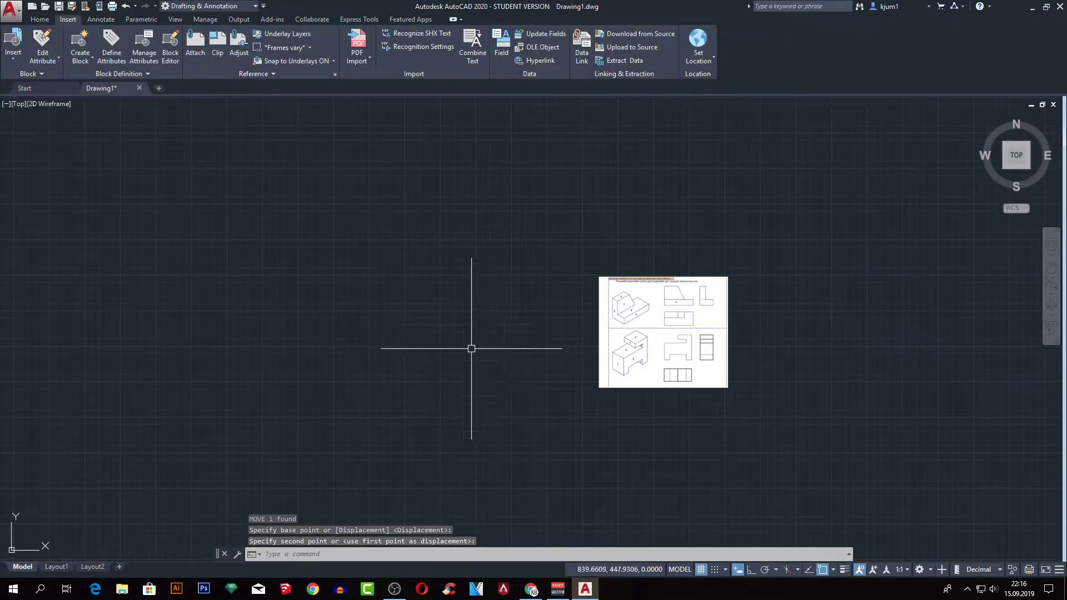
Look over the attached exercise image and the empty drawing area beside it at different zoom levels
{"action": "scroll", "coordinate": [472, 350], "scroll_direction": "up", "scroll_amount": 2}
{"action": "middle_click_drag", "start_coordinate": [438, 365], "coordinate": [630, 379]}
{"action": "scroll", "coordinate": [574, 365], "scroll_direction": "up", "scroll_amount": 2}
{"action": "scroll", "coordinate": [516, 363], "scroll_direction": "down", "scroll_amount": 2}
{"action": "middle_click_drag", "start_coordinate": [516, 364], "coordinate": [580, 360]}
{"action": "scroll", "coordinate": [579, 360], "scroll_direction": "down", "scroll_amount": 2}
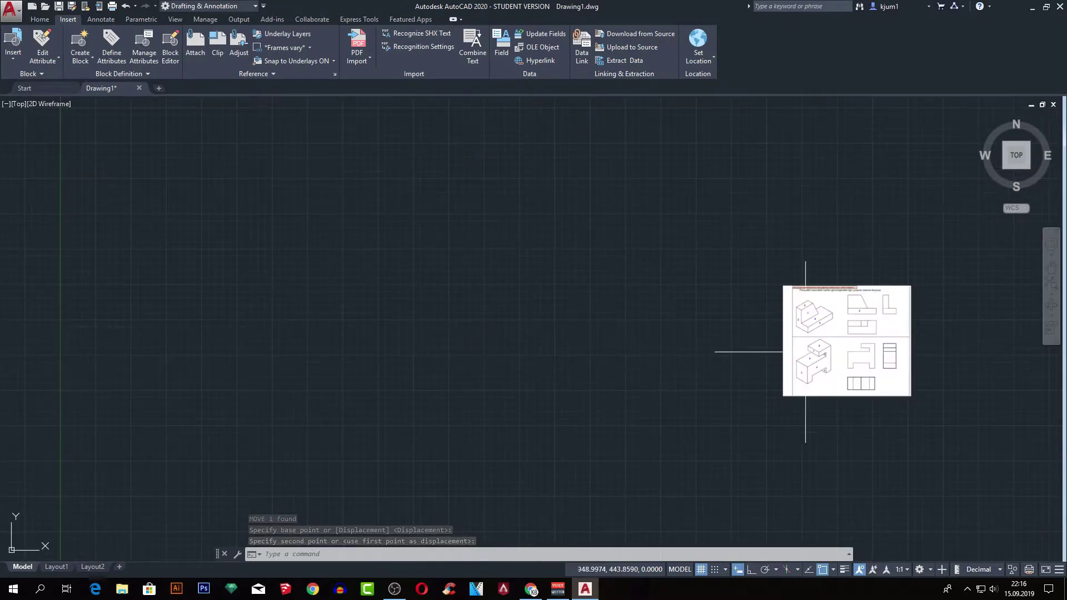
{"action": "middle_click_drag", "start_coordinate": [806, 348], "coordinate": [553, 344]}
{"action": "scroll", "coordinate": [554, 344], "scroll_direction": "up", "scroll_amount": 5}
{"action": "scroll", "coordinate": [694, 331], "scroll_direction": "down", "scroll_amount": 4}
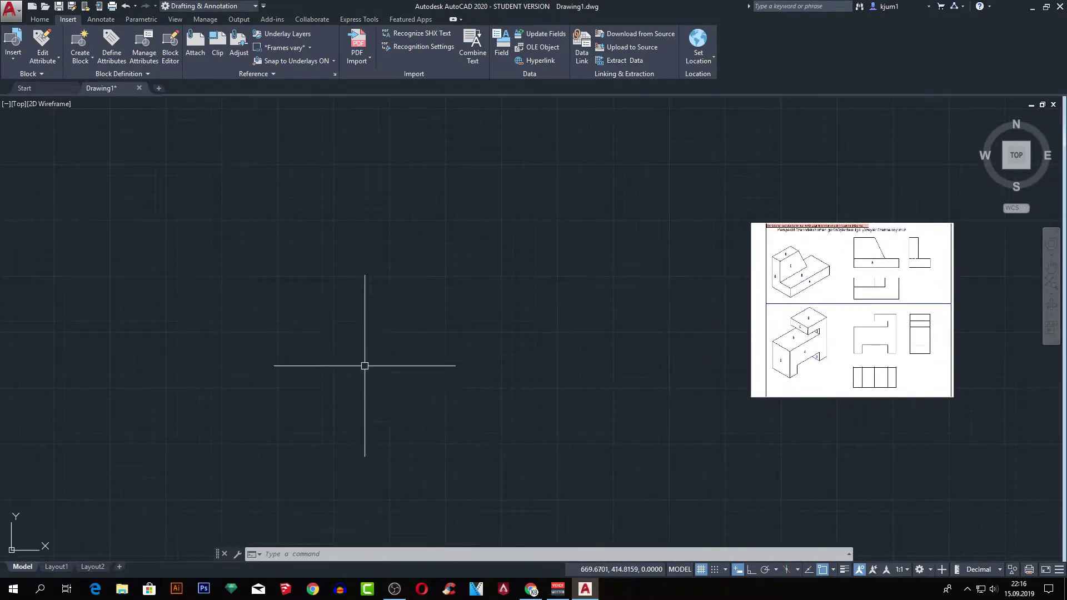
Draw a wide rectangle in the empty area beside the image and a smaller rectangle directly beneath its lower edge
{"action": "type", "text": "c"}
{"action": "key", "text": "Return"}
{"action": "left_click", "coordinate": [210, 307]}
{"action": "left_click", "coordinate": [340, 338]}
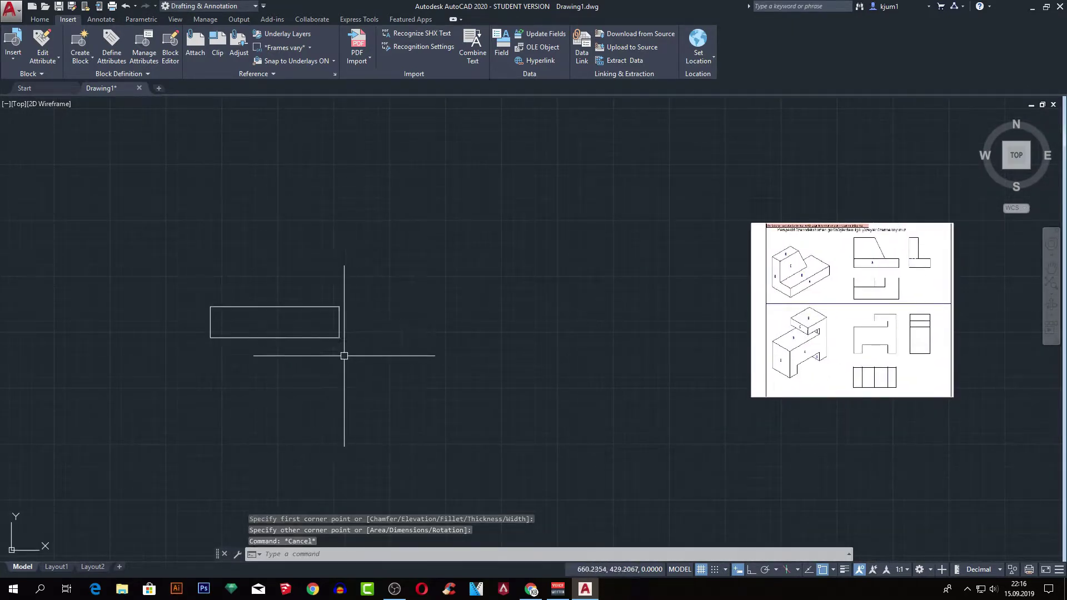
{"action": "key", "text": "Return"}
{"action": "left_click", "coordinate": [275, 338]}
{"action": "left_click", "coordinate": [337, 373]}
{"action": "key", "text": "Escape"}
Split the model space into two vertical viewports and make the left viewport active
{"action": "middle_click_drag", "start_coordinate": [650, 340], "coordinate": [426, 351]}
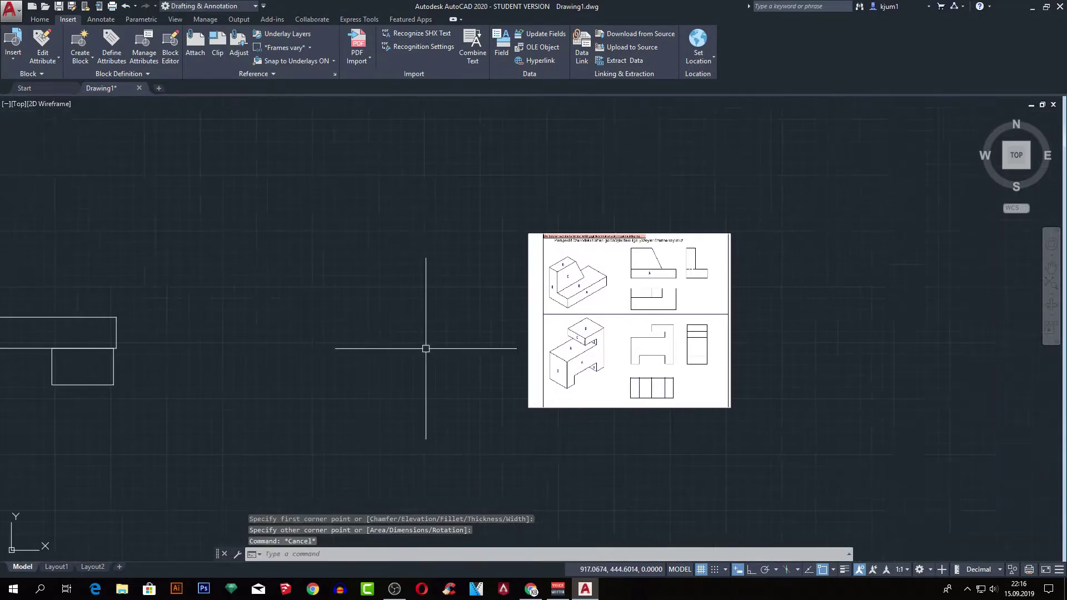
{"action": "scroll", "coordinate": [662, 319], "scroll_direction": "up", "scroll_amount": 4}
{"action": "scroll", "coordinate": [662, 319], "scroll_direction": "down", "scroll_amount": 2}
{"action": "middle_click_drag", "start_coordinate": [661, 320], "coordinate": [935, 303]}
{"action": "middle_click_drag", "start_coordinate": [97, 322], "coordinate": [357, 328]}
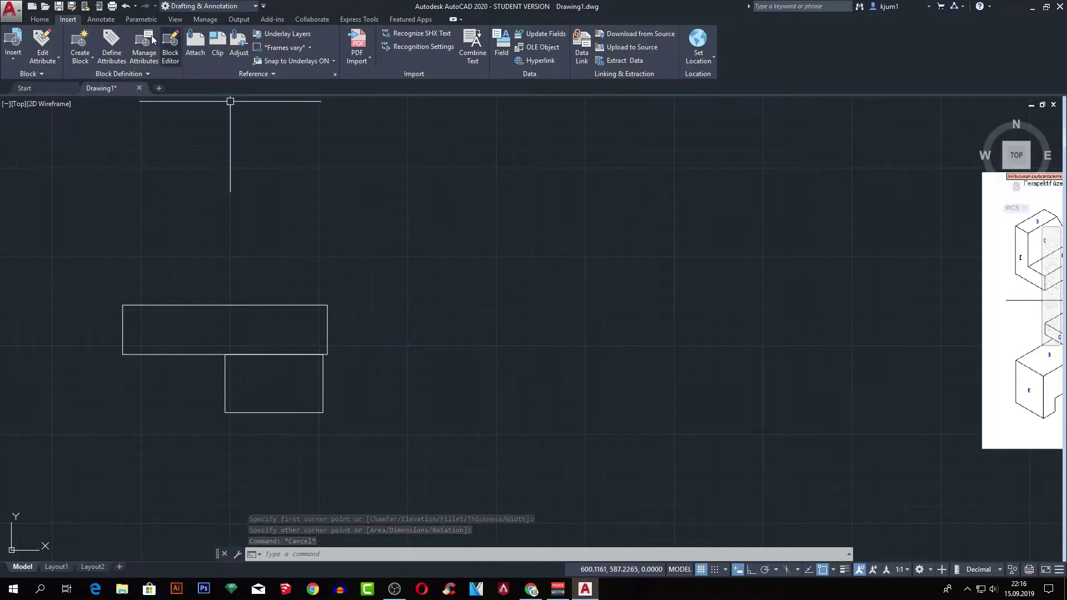
{"action": "left_click", "coordinate": [176, 20]}
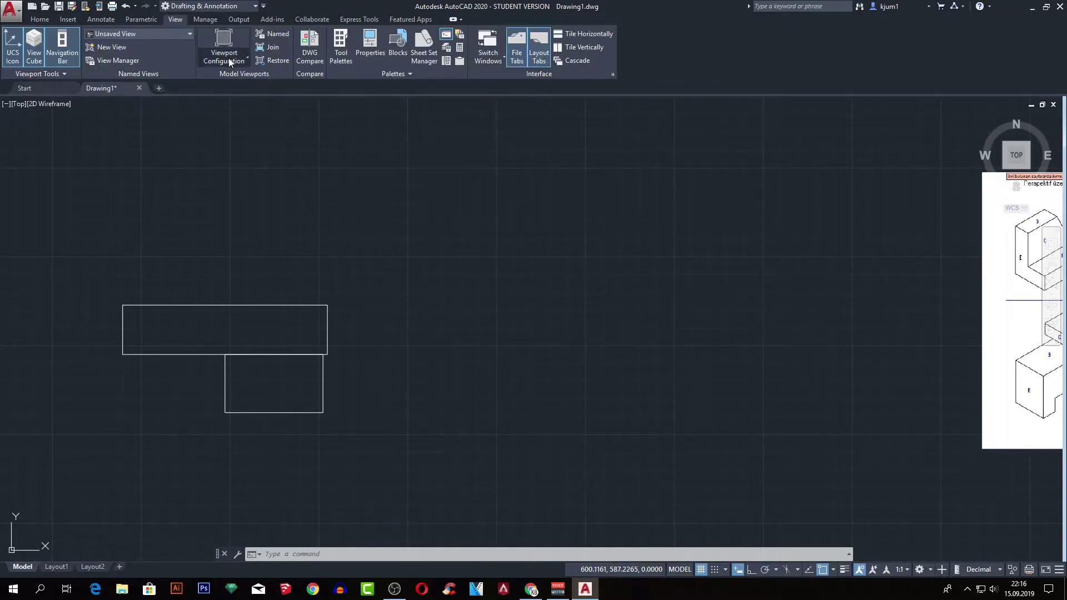
{"action": "left_click", "coordinate": [229, 60]}
{"action": "left_click", "coordinate": [234, 102]}
{"action": "left_click", "coordinate": [263, 328]}
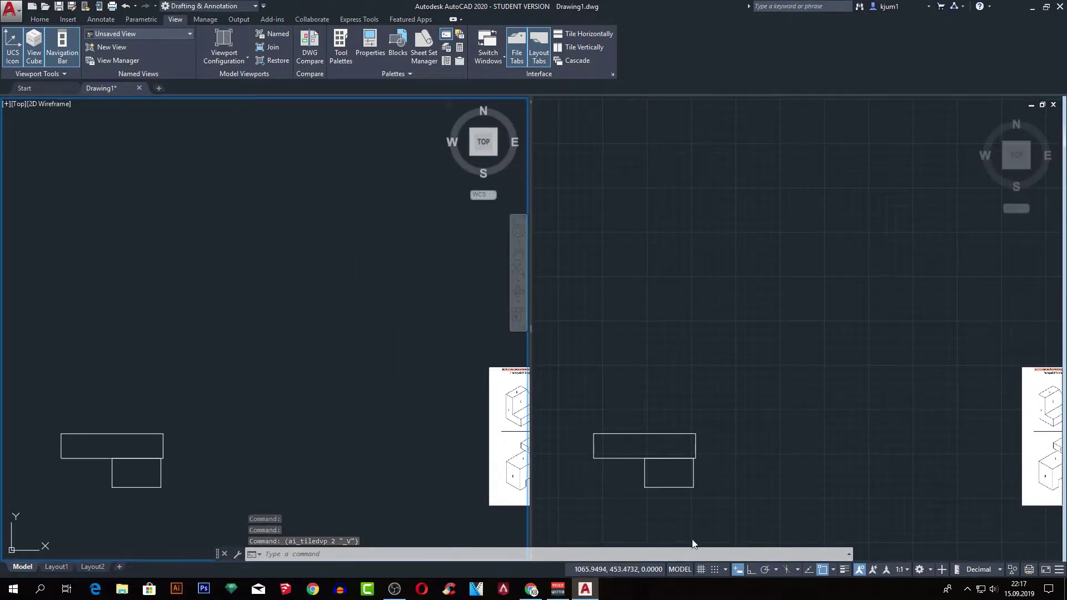
Turn on the grid display in the left viewport, leaving snap off
{"action": "left_click", "coordinate": [717, 569]}
{"action": "left_click", "coordinate": [716, 570]}
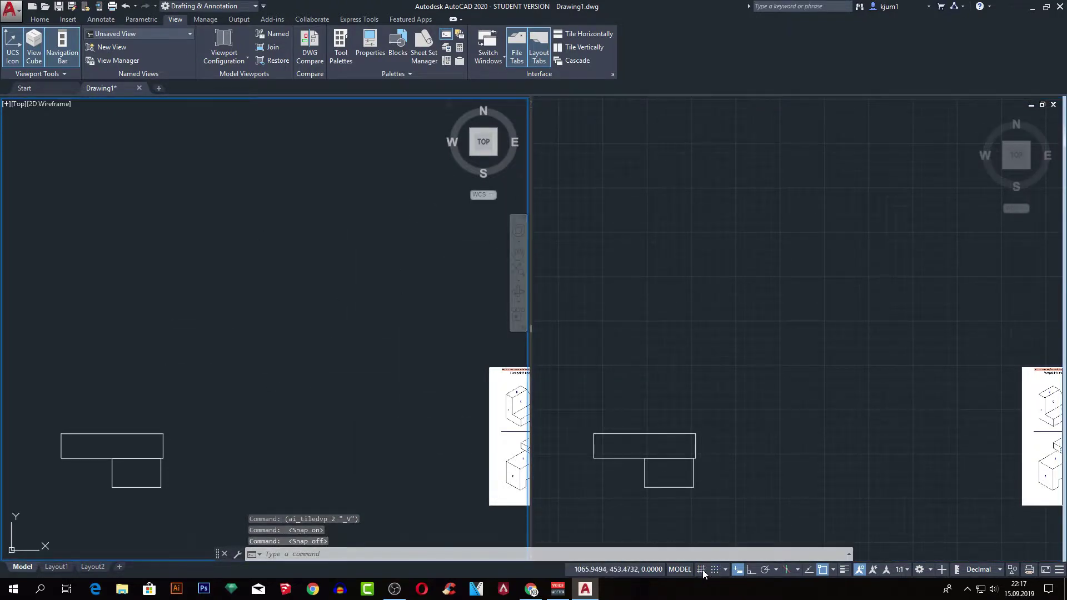
{"action": "left_click", "coordinate": [701, 569]}
{"action": "middle_click_drag", "start_coordinate": [282, 443], "coordinate": [381, 401]}
Activate the right viewport and fill it with the exercise image using the Zoom command's Window option
{"action": "left_click", "coordinate": [749, 327]}
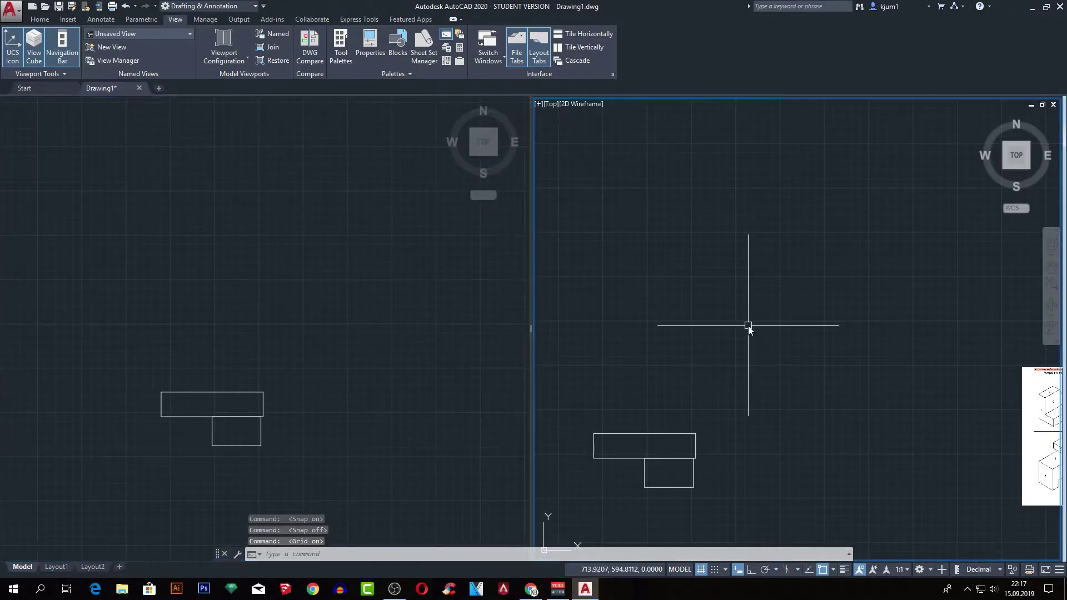
{"action": "middle_click_drag", "start_coordinate": [795, 357], "coordinate": [582, 360]}
{"action": "middle_click_drag", "start_coordinate": [800, 364], "coordinate": [642, 314]}
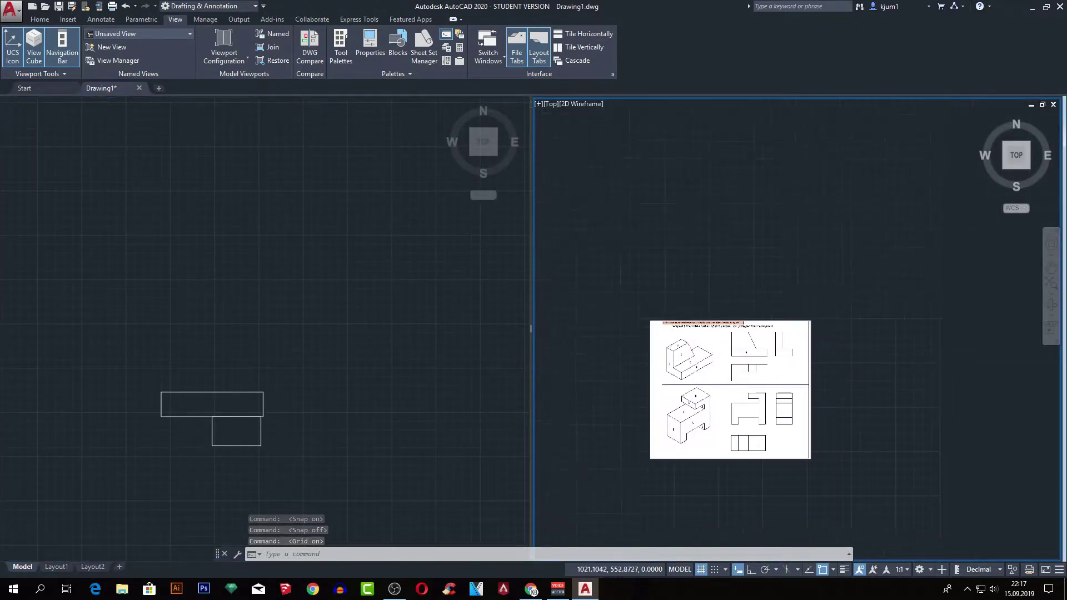
{"action": "scroll", "coordinate": [747, 382], "scroll_direction": "up", "scroll_amount": 4}
{"action": "middle_click_drag", "start_coordinate": [723, 364], "coordinate": [808, 334]}
{"action": "scroll", "coordinate": [803, 317], "scroll_direction": "down", "scroll_amount": 3}
{"action": "type", "text": "z"}
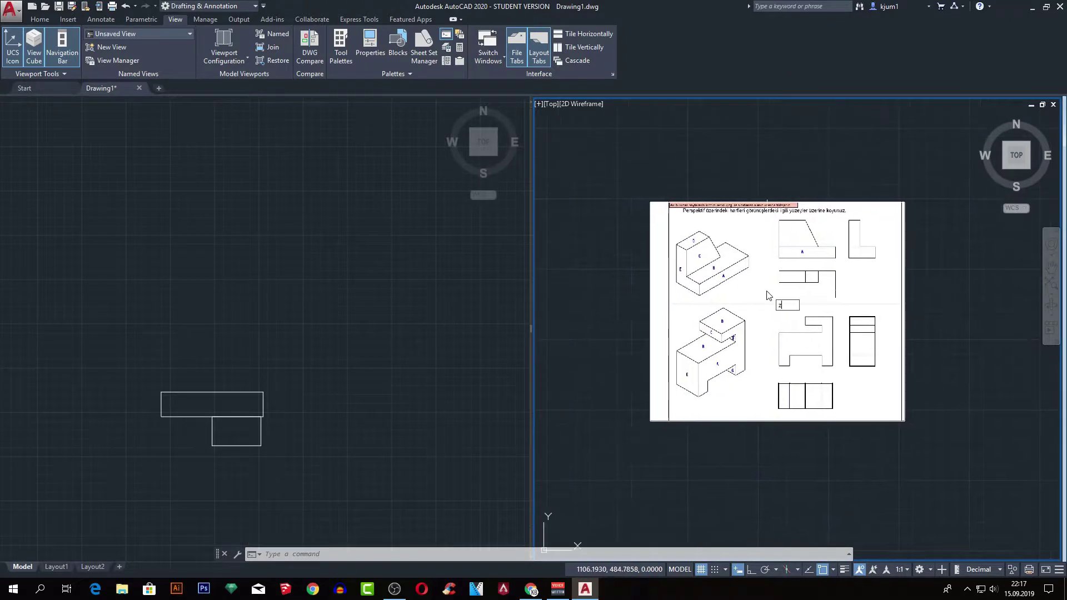
{"action": "key", "text": "Return"}
{"action": "type", "text": "w"}
{"action": "key", "text": "Return"}
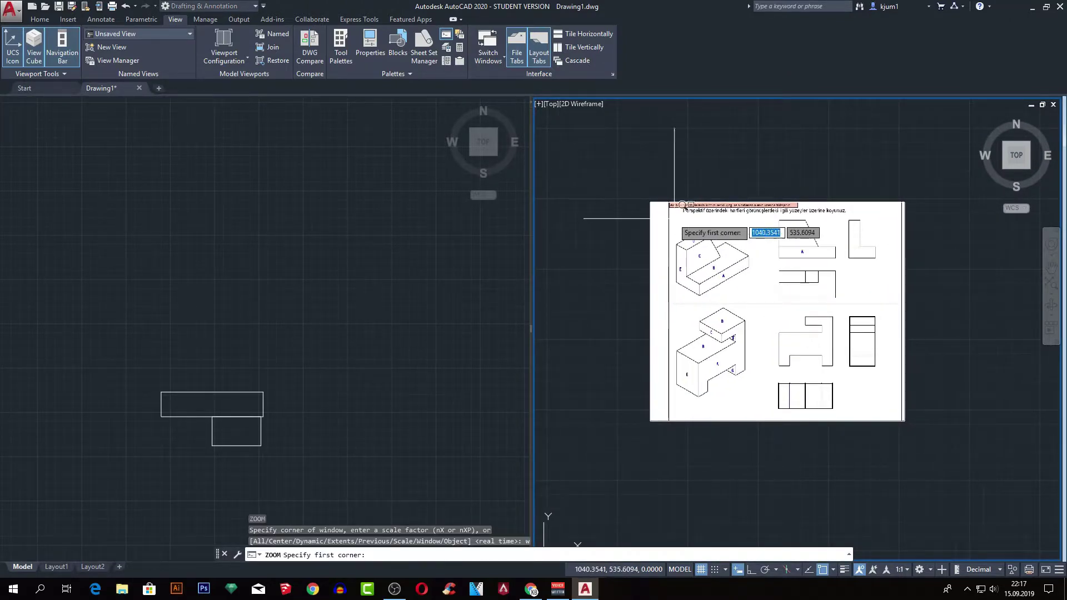
{"action": "left_click", "coordinate": [650, 202]}
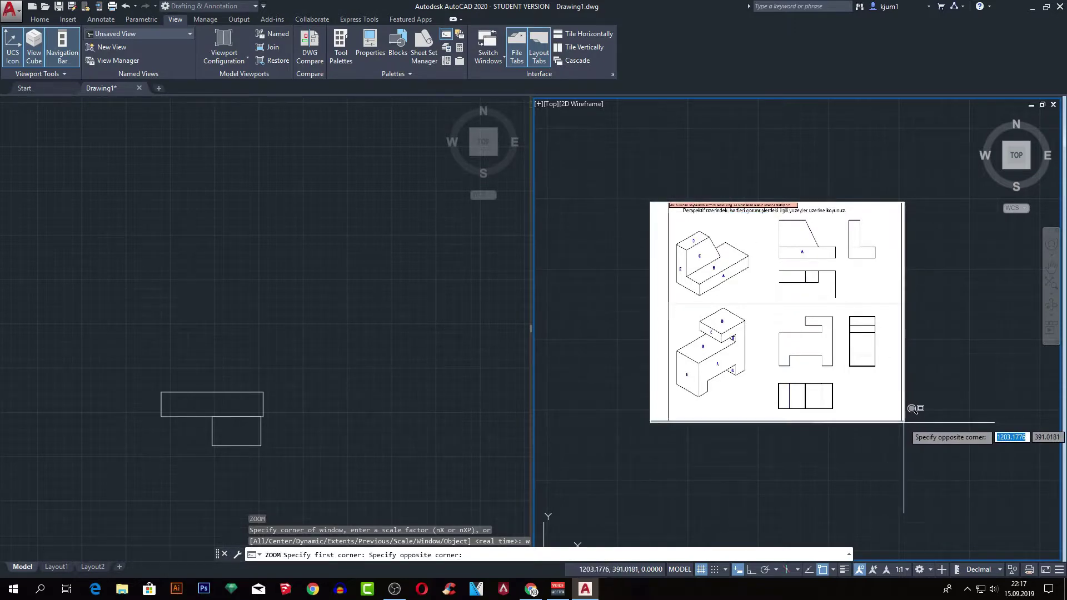
{"action": "left_click", "coordinate": [906, 422]}
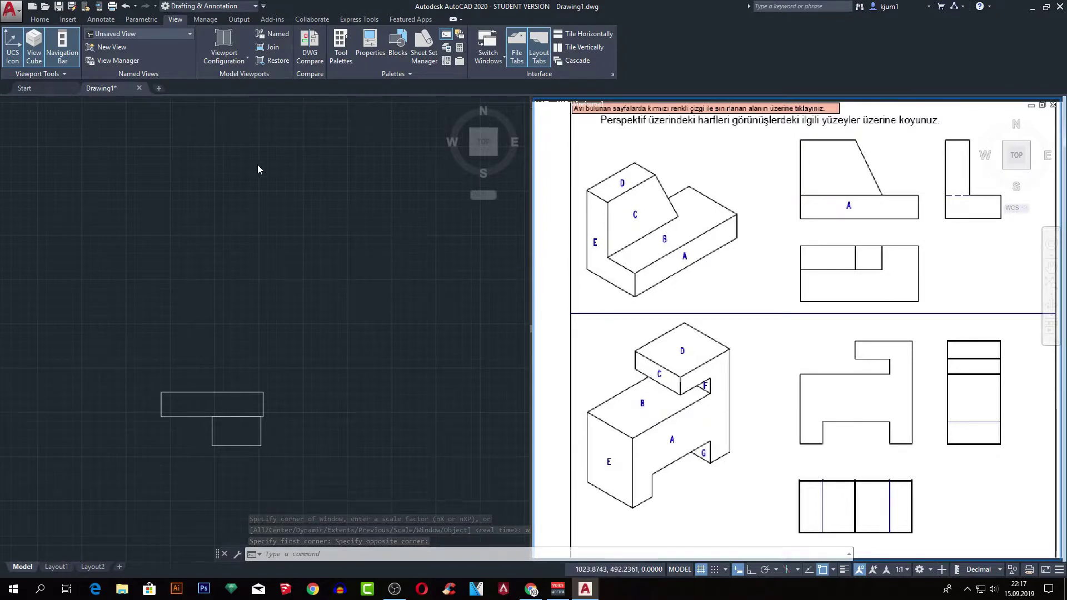
Activate the left viewport and view the rectangles and the exercise image in it independently of the right viewport
{"action": "left_click", "coordinate": [172, 220]}
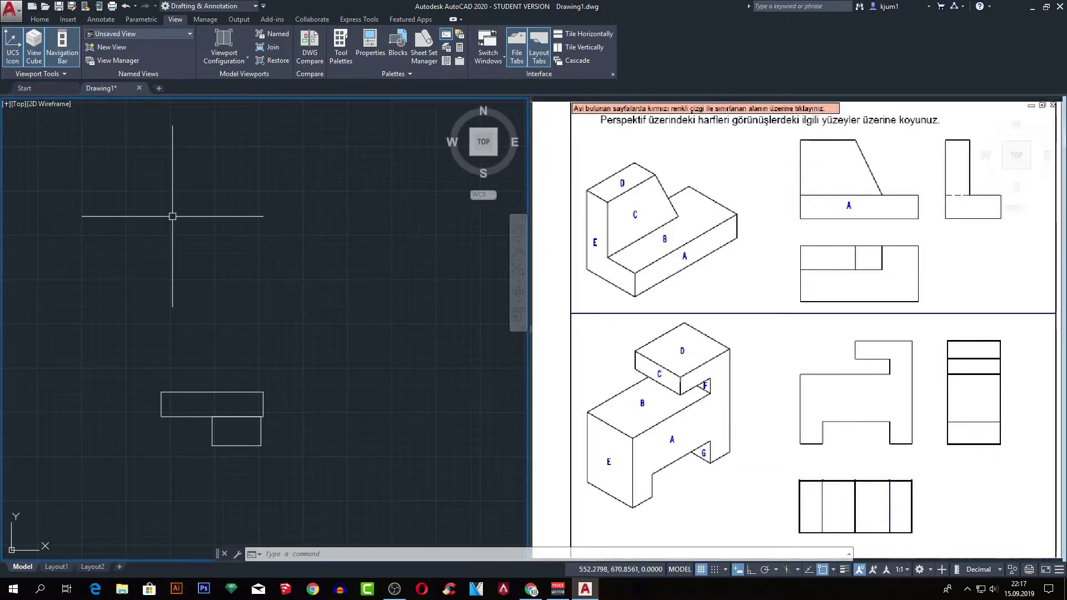
{"action": "middle_click_drag", "start_coordinate": [311, 416], "coordinate": [206, 327]}
{"action": "scroll", "coordinate": [332, 316], "scroll_direction": "up", "scroll_amount": 2}
{"action": "middle_click_drag", "start_coordinate": [273, 334], "coordinate": [83, 331]}
{"action": "mouse_move", "coordinate": [412, 360]}
{"action": "middle_mouse_down"}
{"action": "mouse_move", "coordinate": [336, 359]}
{"action": "mouse_move", "coordinate": [418, 357]}
{"action": "middle_mouse_up"}
{"action": "middle_click_drag", "start_coordinate": [205, 364], "coordinate": [445, 344]}
{"action": "middle_click_drag", "start_coordinate": [278, 345], "coordinate": [490, 335]}
{"action": "middle_click_drag", "start_coordinate": [385, 339], "coordinate": [116, 364]}
{"action": "middle_click_drag", "start_coordinate": [345, 348], "coordinate": [85, 358]}
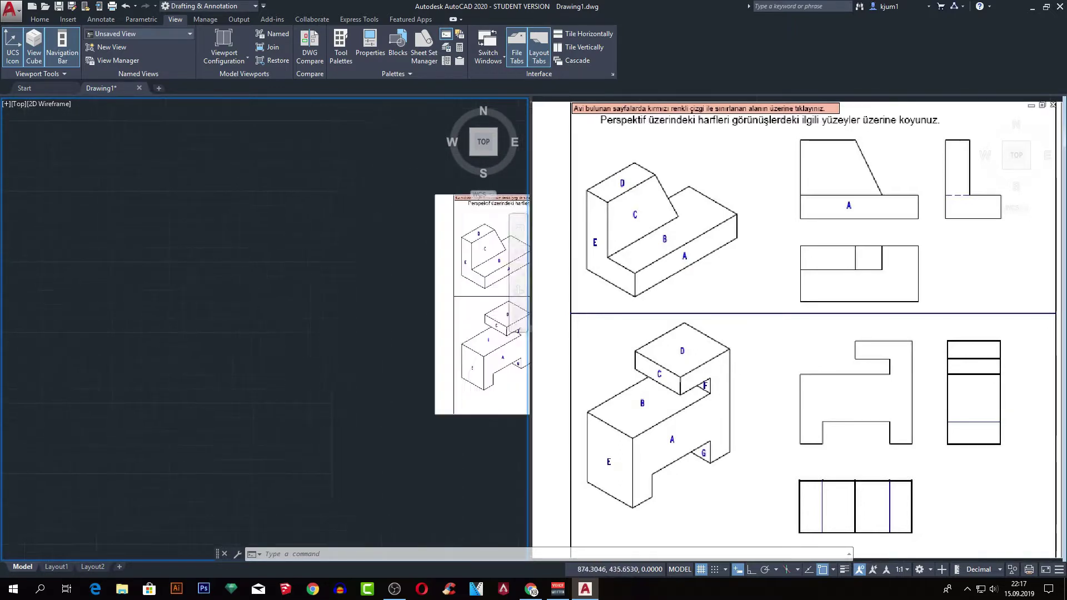
{"action": "middle_click_drag", "start_coordinate": [381, 352], "coordinate": [277, 356]}
{"action": "middle_click_drag", "start_coordinate": [369, 309], "coordinate": [335, 261]}
{"action": "middle_click_drag", "start_coordinate": [244, 294], "coordinate": [201, 316]}
{"action": "scroll", "coordinate": [258, 313], "scroll_direction": "up", "scroll_amount": 4}
{"action": "middle_click_drag", "start_coordinate": [286, 326], "coordinate": [245, 339]}
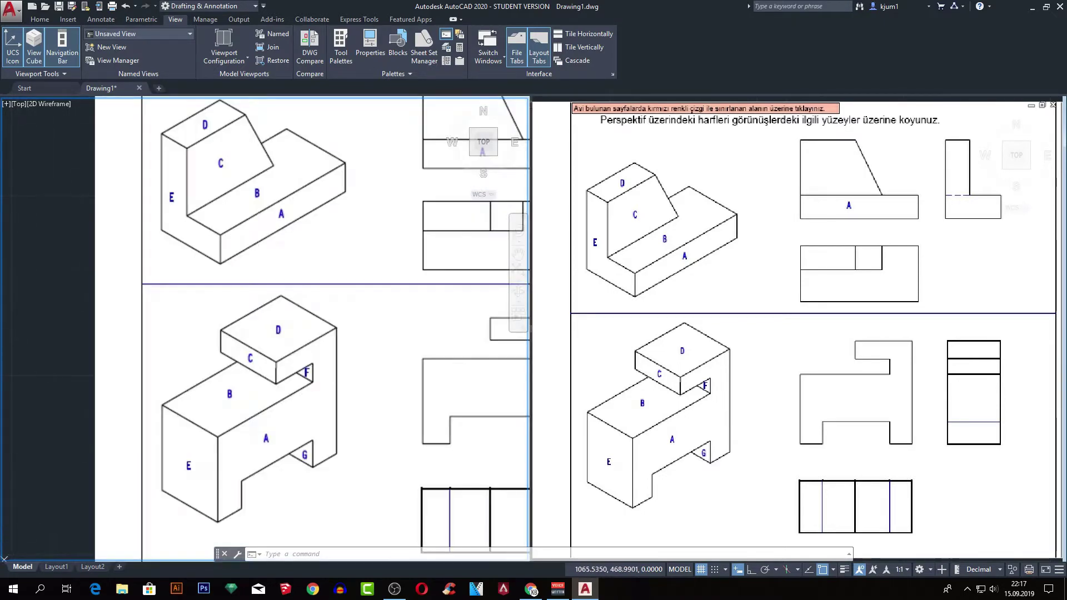
{"action": "middle_click_drag", "start_coordinate": [297, 273], "coordinate": [354, 329]}
{"action": "scroll", "coordinate": [222, 320], "scroll_direction": "down", "scroll_amount": 4}
{"action": "middle_click_drag", "start_coordinate": [195, 318], "coordinate": [460, 294]}
{"action": "middle_click_drag", "start_coordinate": [147, 327], "coordinate": [501, 321]}
{"action": "scroll", "coordinate": [245, 336], "scroll_direction": "up", "scroll_amount": 4}
{"action": "scroll", "coordinate": [295, 324], "scroll_direction": "down", "scroll_amount": 2}
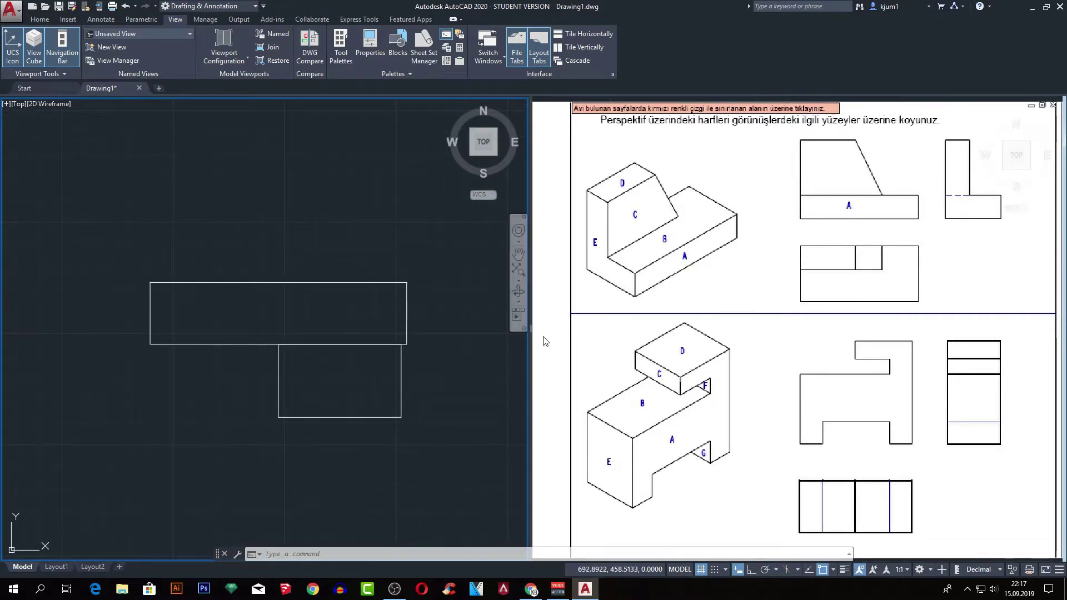
Widen the left viewport slightly by shifting the divider between the two viewports
{"action": "left_click_drag", "start_coordinate": [532, 334], "coordinate": [567, 261]}
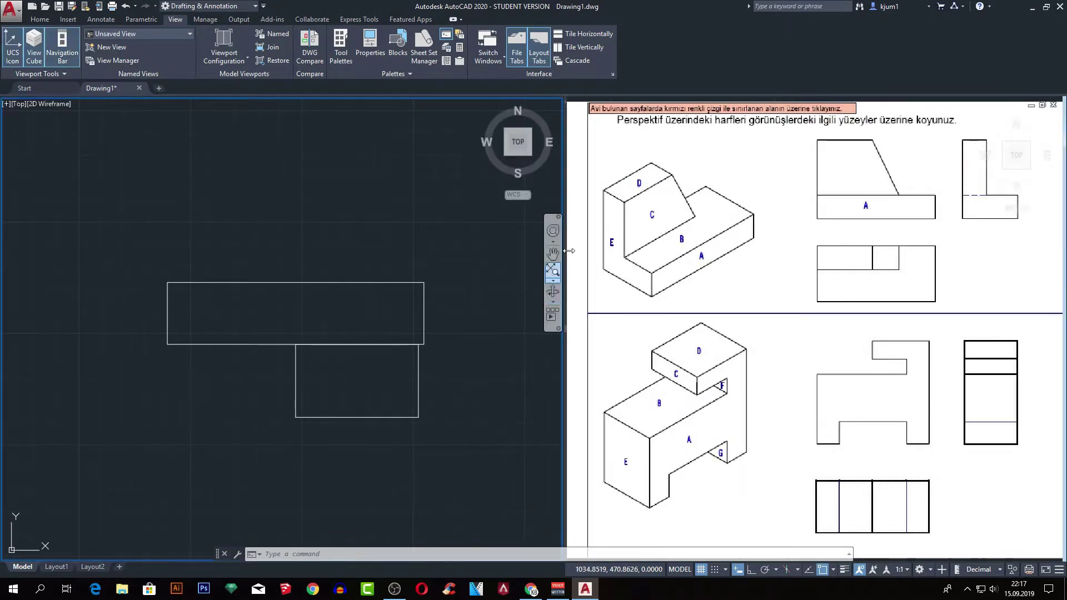
{"action": "left_click", "coordinate": [375, 329]}
{"action": "key", "text": "Escape"}
{"action": "key", "text": "Escape"}
{"action": "key", "text": "Escape"}
{"action": "left_click", "coordinate": [481, 398]}
{"action": "left_click", "coordinate": [388, 362]}
{"action": "key", "text": "Escape"}
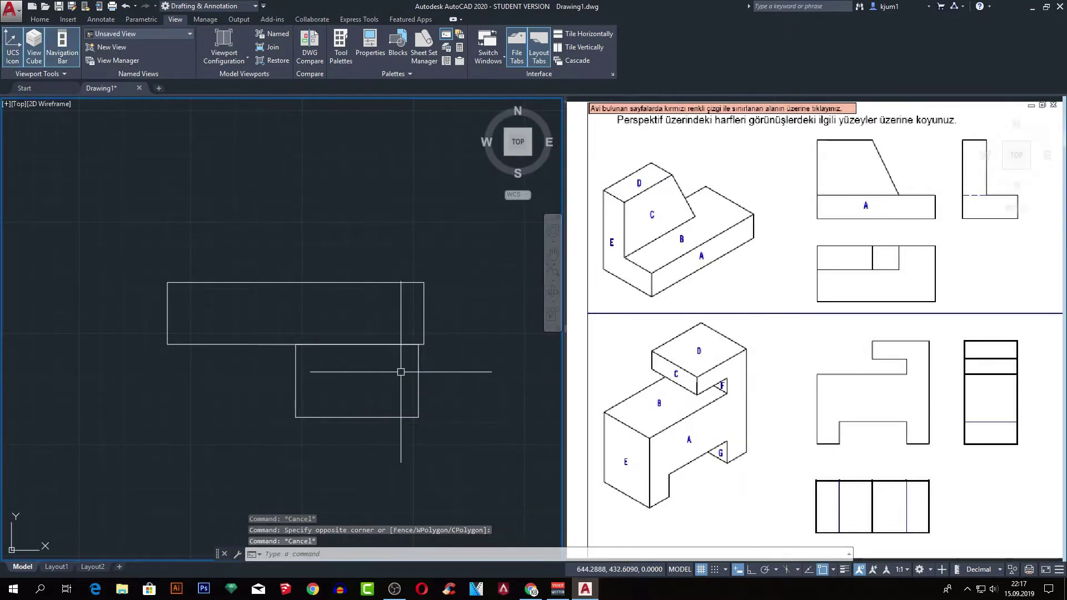
Draw a small rectangle on top of the wide rectangle, starting from its upper right corner
{"action": "type", "text": "rec"}
{"action": "key", "text": "Return"}
{"action": "left_click", "coordinate": [425, 283]}
{"action": "left_click", "coordinate": [374, 224]}
{"action": "key", "text": "Escape"}
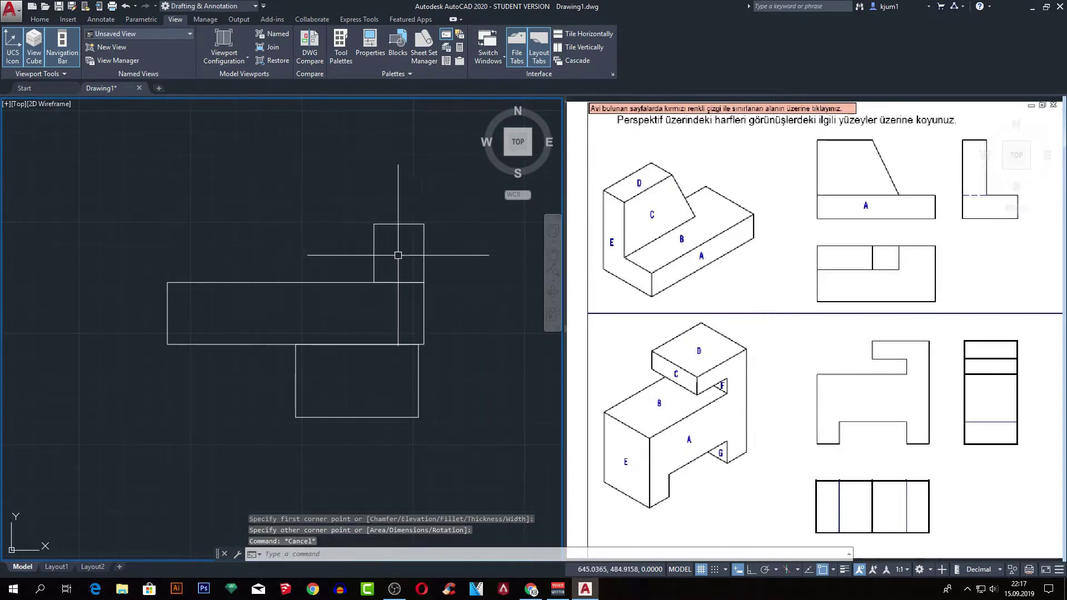
Delete all three rectangles in the left viewport
{"action": "middle_click_drag", "start_coordinate": [452, 319], "coordinate": [417, 317]}
{"action": "left_click", "coordinate": [451, 368]}
{"action": "left_click", "coordinate": [295, 197]}
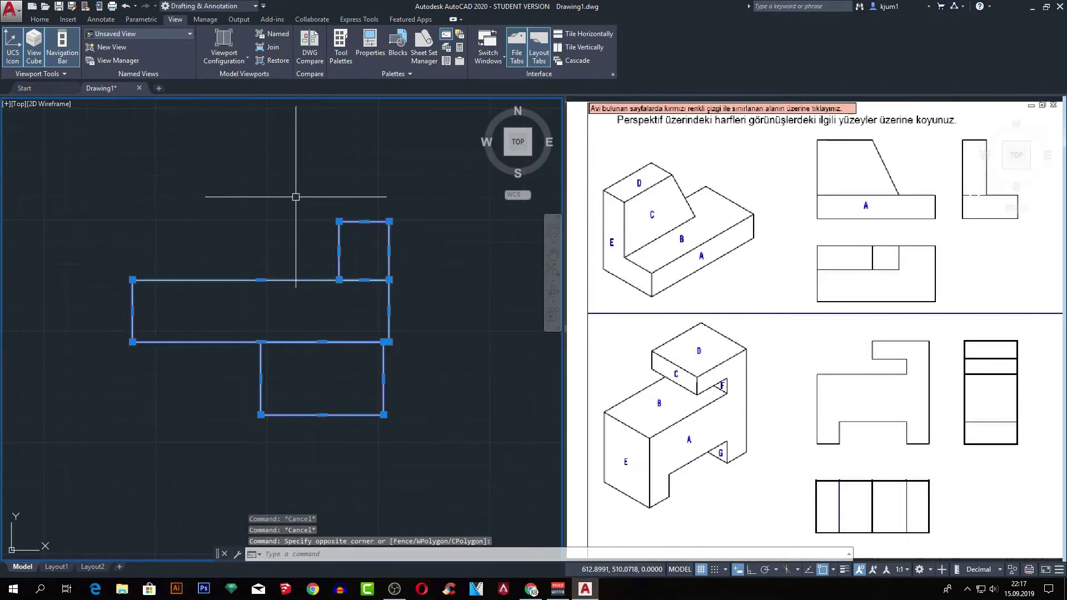
{"action": "key", "text": "Delete"}
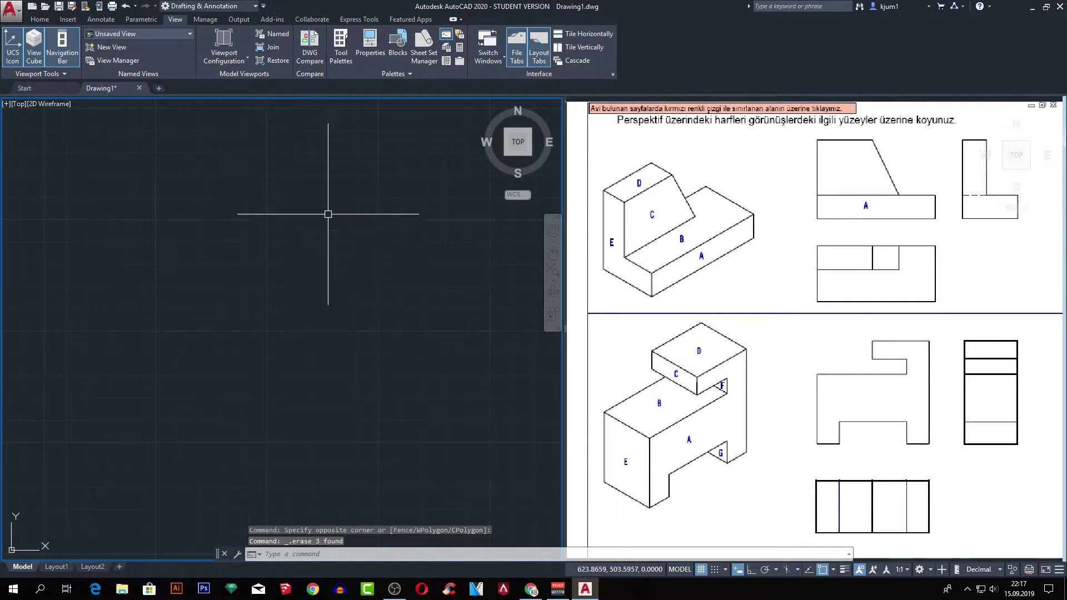
Restore the model space to one viewport and apply the Single viewport configuration
{"action": "left_click", "coordinate": [224, 58]}
{"action": "left_click", "coordinate": [224, 58]}
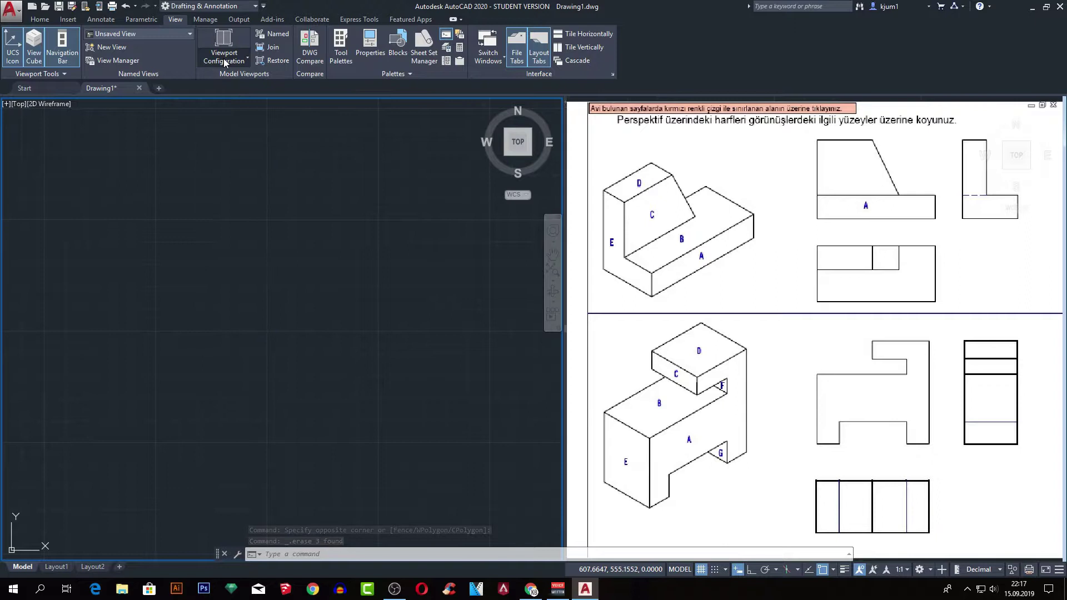
{"action": "left_click", "coordinate": [279, 61]}
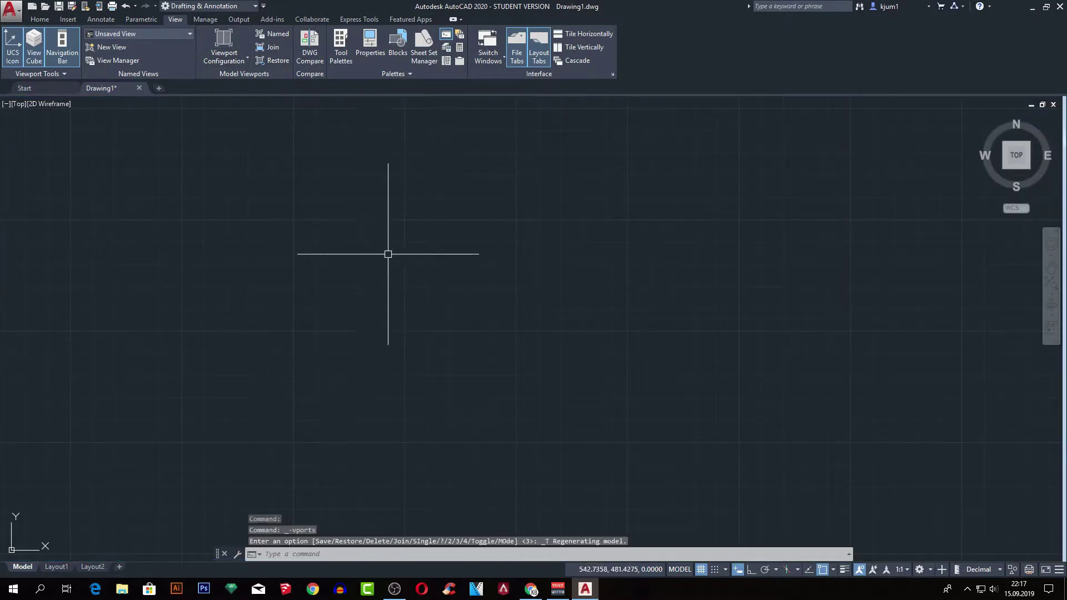
{"action": "left_click", "coordinate": [231, 59]}
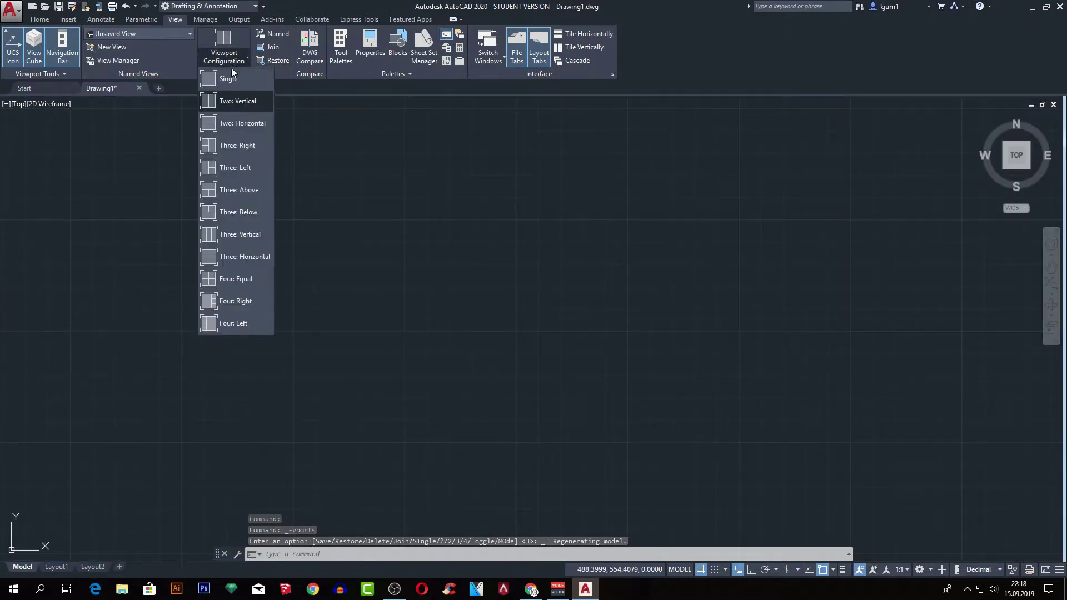
{"action": "left_click", "coordinate": [235, 85]}
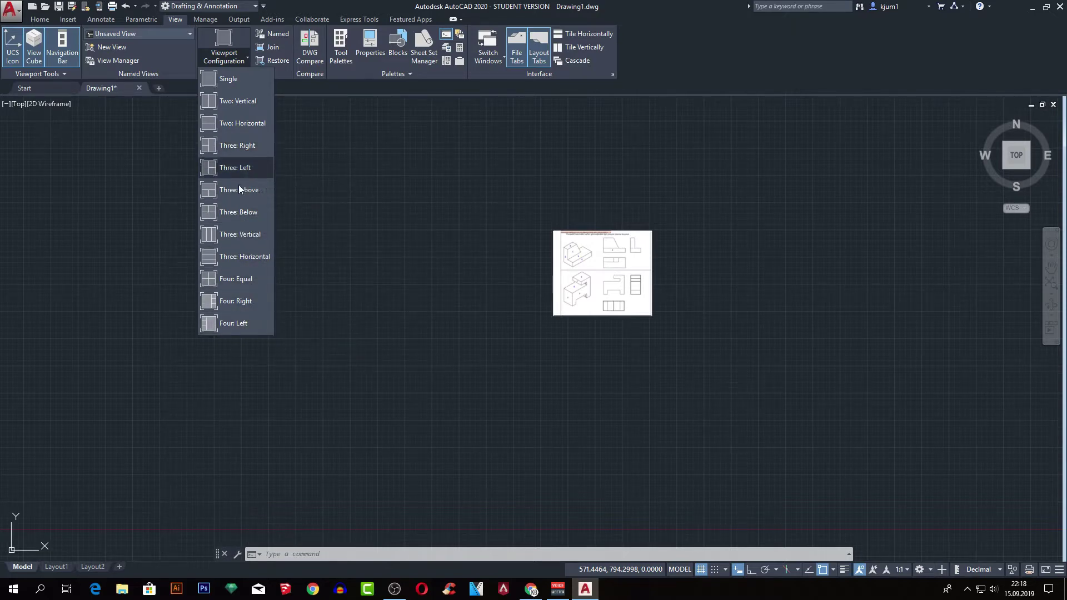
{"action": "left_click", "coordinate": [233, 84]}
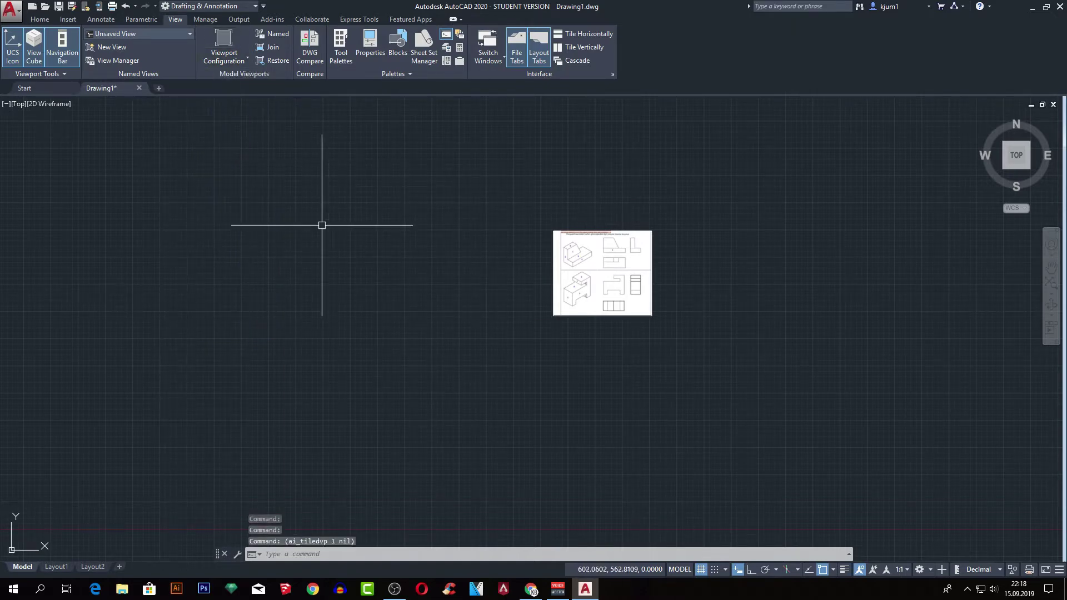
Preview standard viewport configurations in the Viewports dialog, including Two: Vertical, Three: Right and Four: Equal, finishing on Three: Vertical
{"action": "left_click", "coordinate": [272, 36]}
{"action": "left_click", "coordinate": [436, 236]}
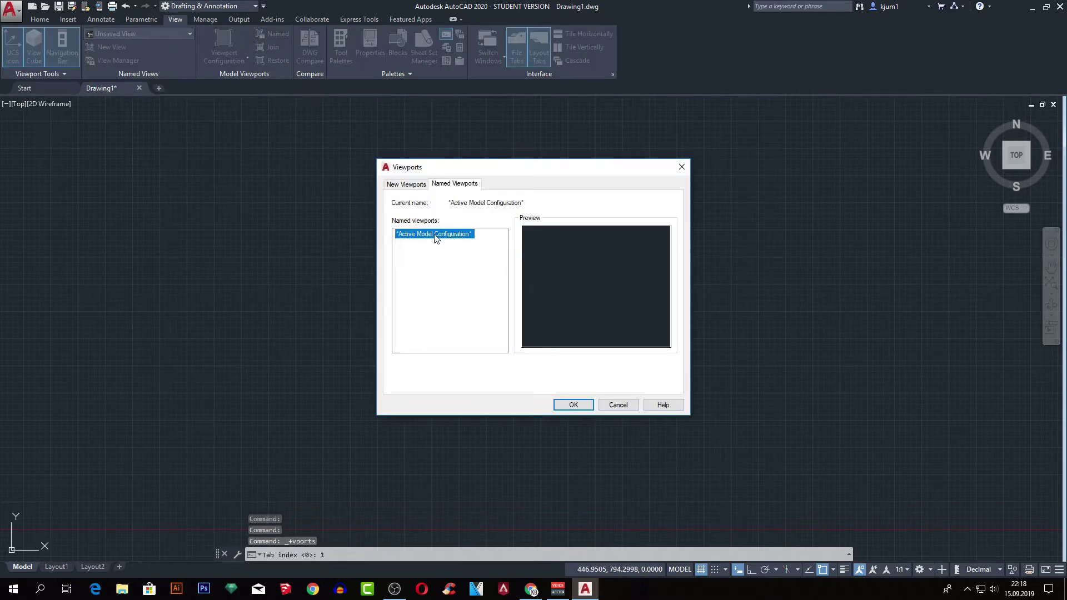
{"action": "left_click", "coordinate": [418, 186]}
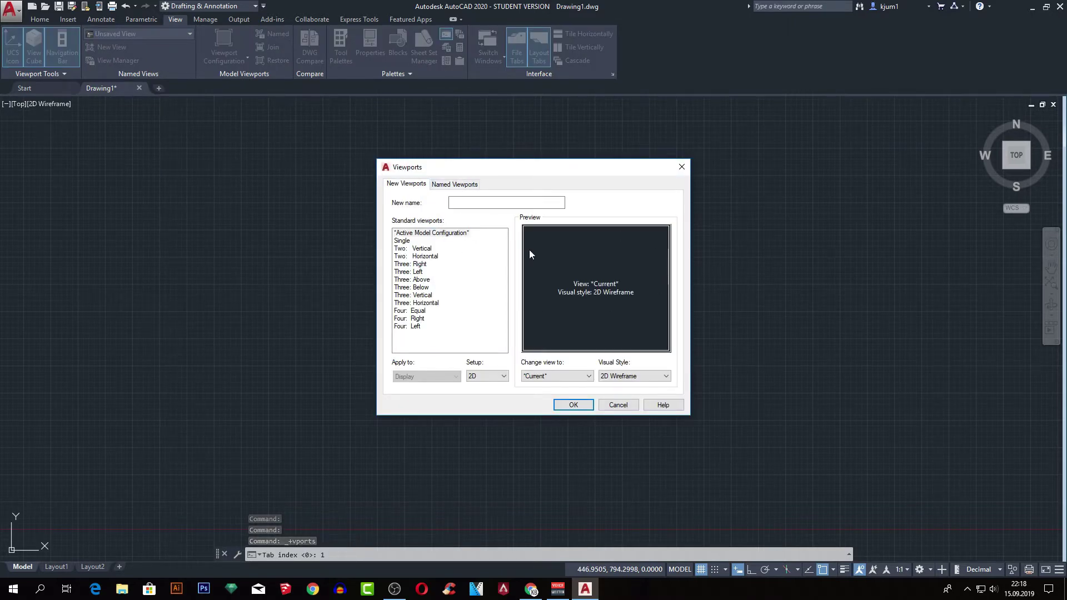
{"action": "left_click", "coordinate": [424, 250]}
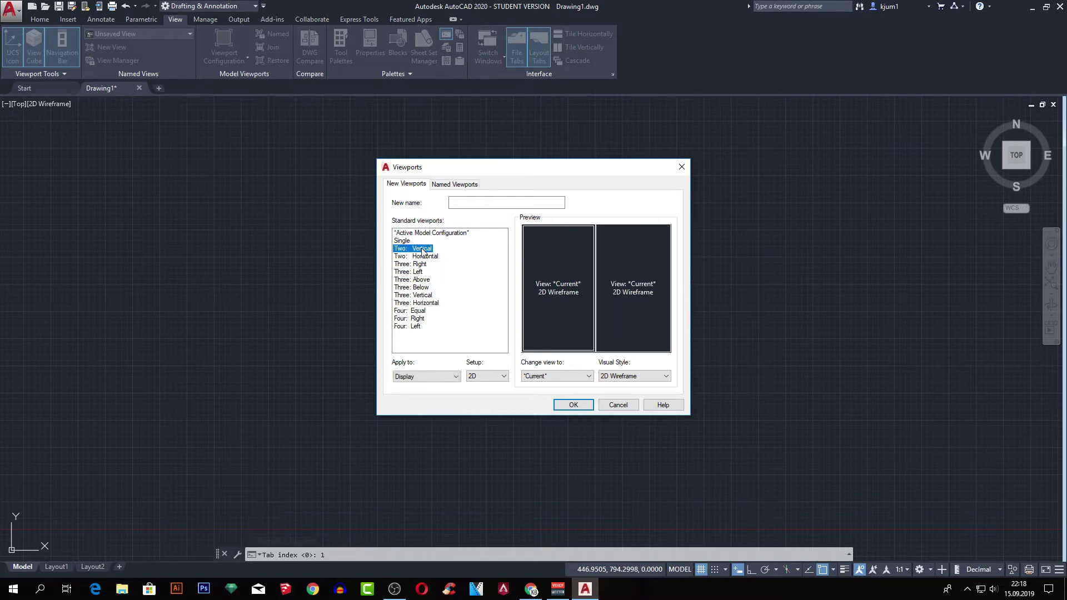
{"action": "left_click", "coordinate": [420, 257]}
{"action": "left_click", "coordinate": [420, 265]}
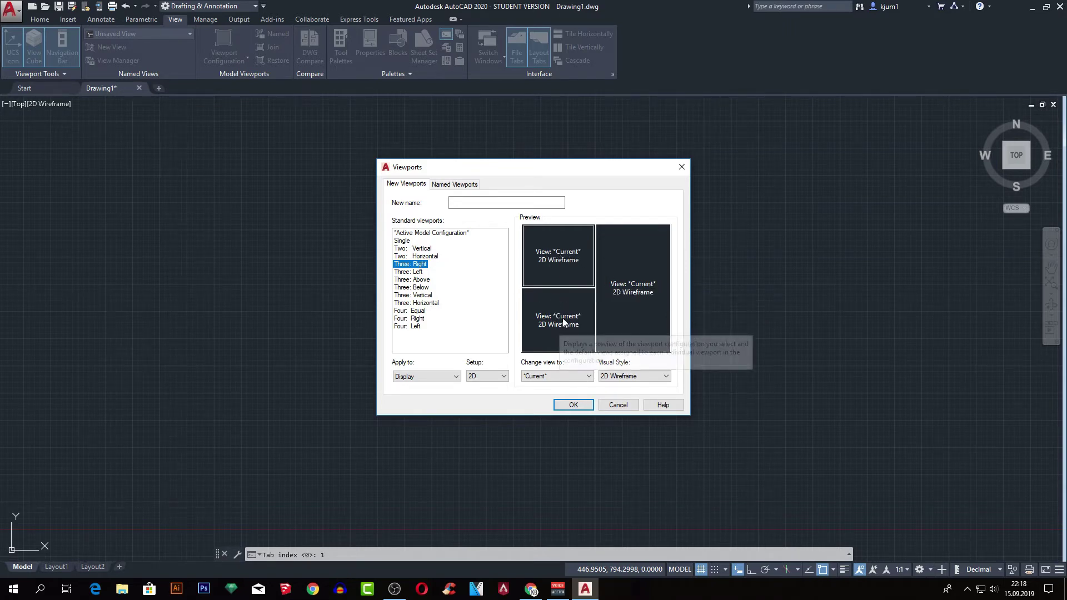
{"action": "left_click", "coordinate": [423, 311]}
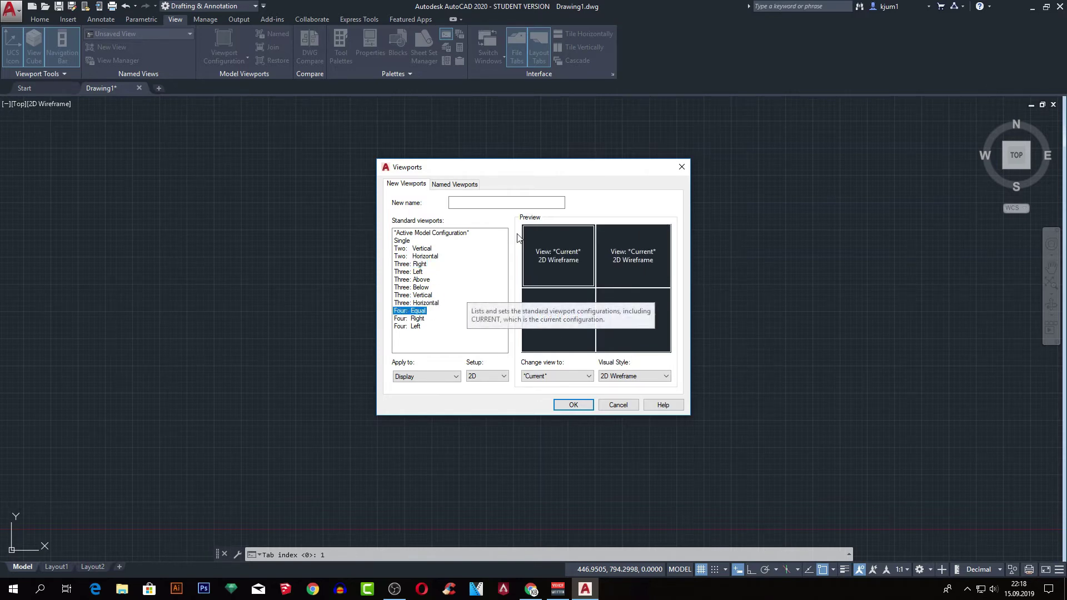
{"action": "left_click", "coordinate": [420, 295]}
{"action": "left_click", "coordinate": [419, 272]}
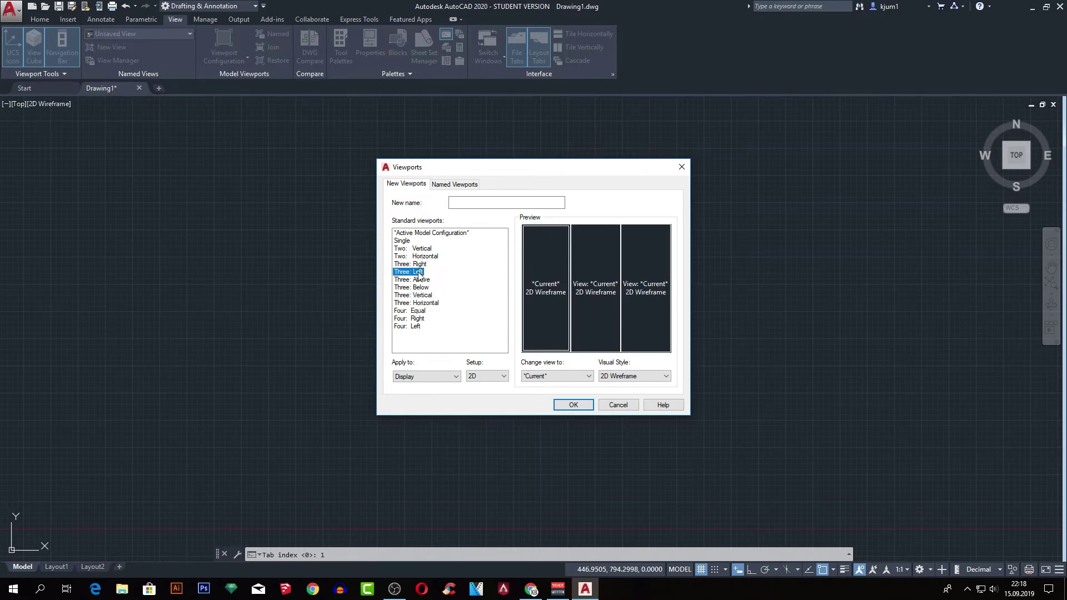
{"action": "left_click", "coordinate": [418, 257]}
{"action": "left_click", "coordinate": [422, 298]}
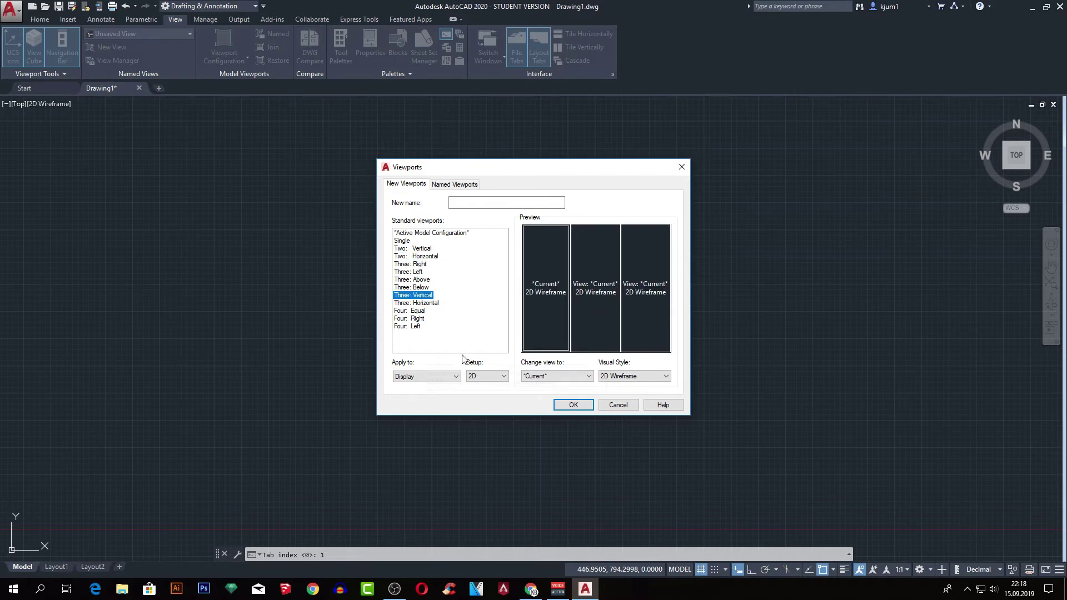
Preview the Three: Vertical configuration with the 3D setup, return it to 2D, and close the Viewports dialog from the named viewports
{"action": "left_click", "coordinate": [480, 377]}
{"action": "left_click", "coordinate": [480, 392]}
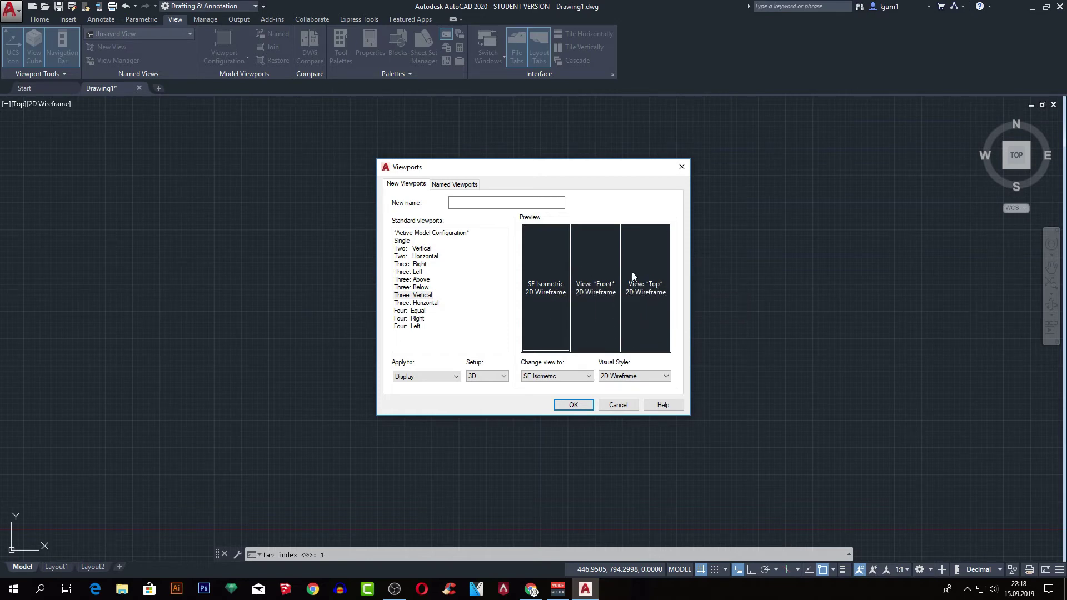
{"action": "left_click", "coordinate": [500, 377]}
{"action": "left_click", "coordinate": [483, 384]}
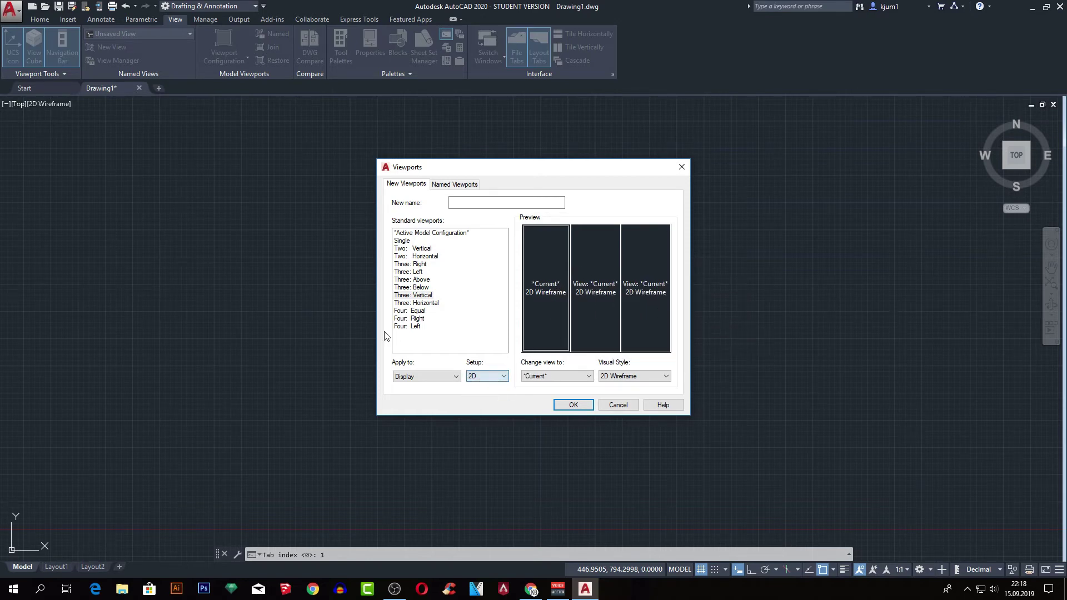
{"action": "left_click", "coordinate": [457, 184]}
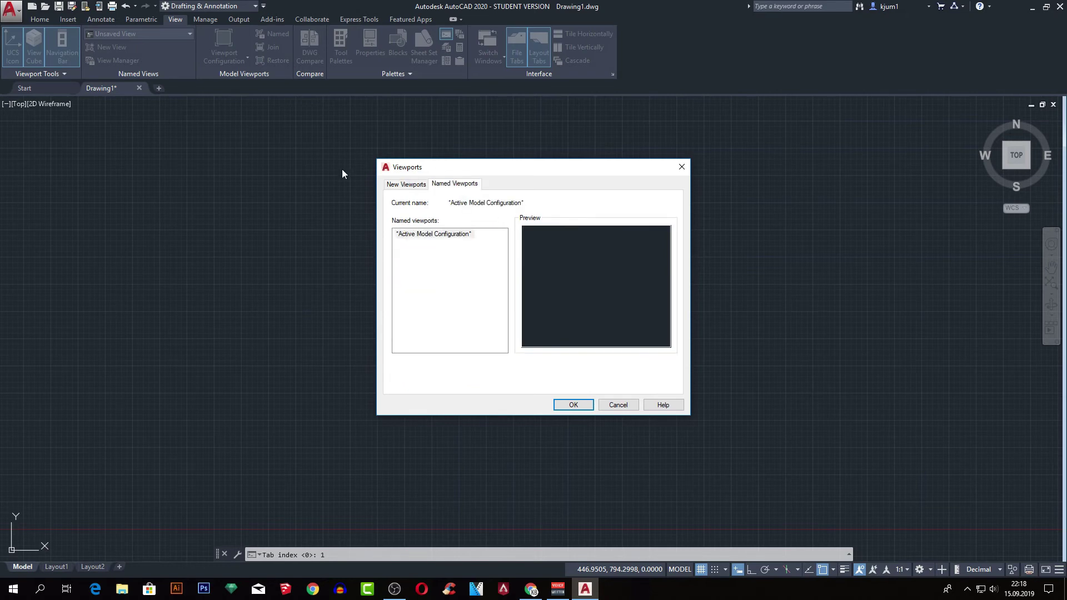
{"action": "left_click", "coordinate": [573, 405]}
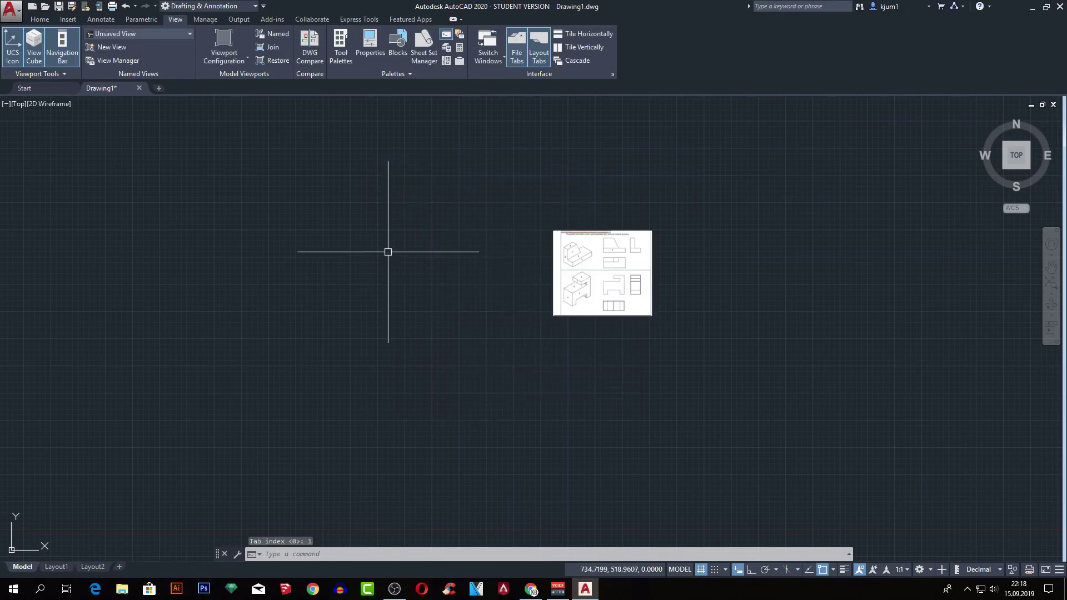
Delete the attached exercise image from the model space
{"action": "left_click", "coordinate": [667, 340]}
{"action": "left_click", "coordinate": [559, 305]}
{"action": "key", "text": "Delete"}
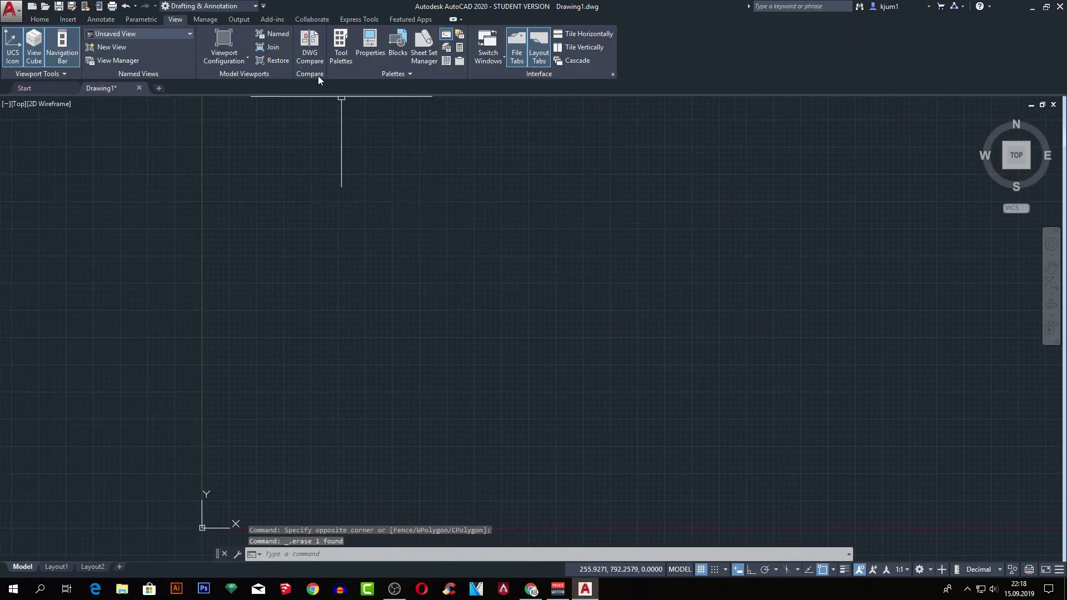
{"action": "middle_click_drag", "start_coordinate": [427, 289], "coordinate": [360, 288]}
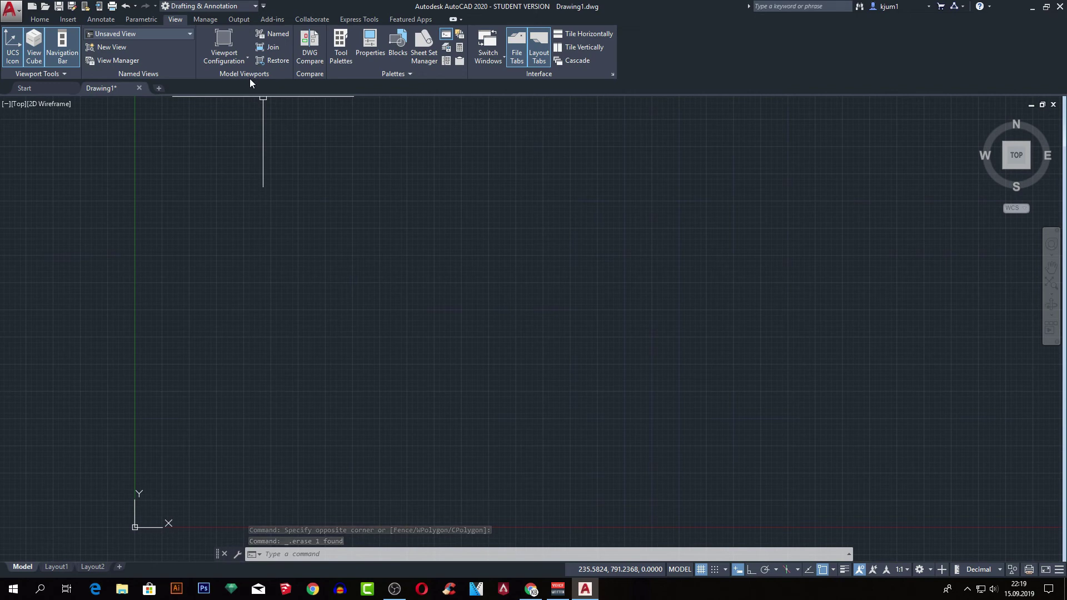